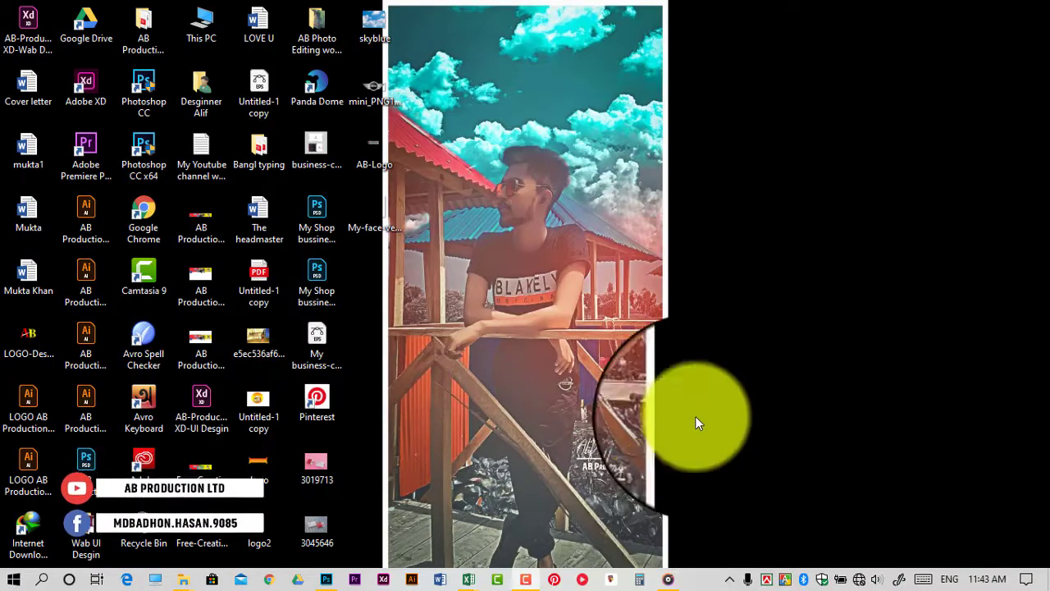
# - Bring up Photoshop with the IMG_6819 portrait of the man in a white shirt open
pyautogui.click(326, 579)
# - Dock the portrait window as a tab in Photoshop's tab bar
pyautogui.moveTo(414, 63); pyautogui.dragTo(463, 66)
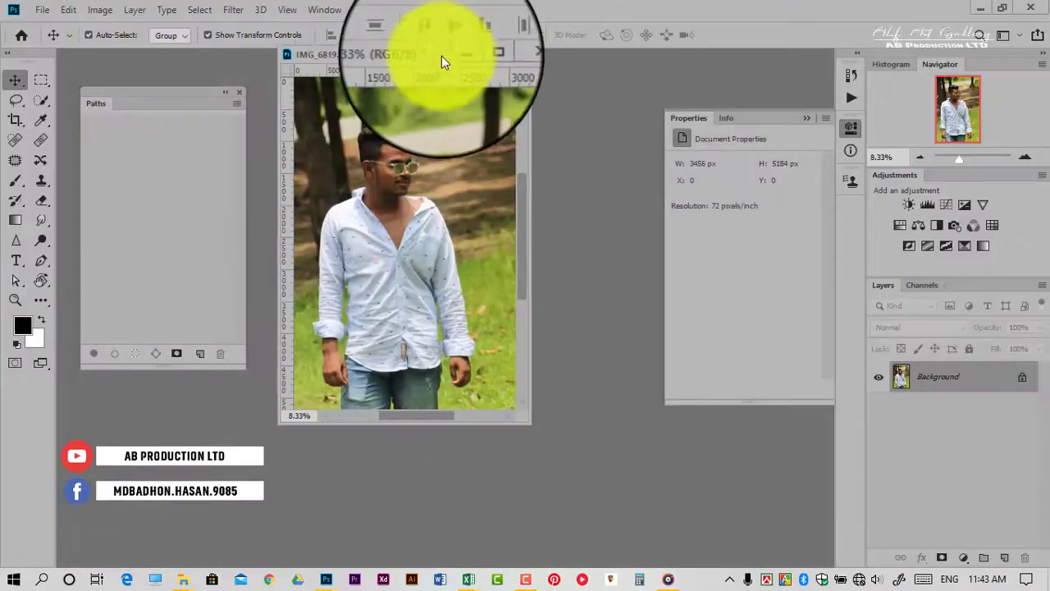
pyautogui.scroll(2, 443, 285)
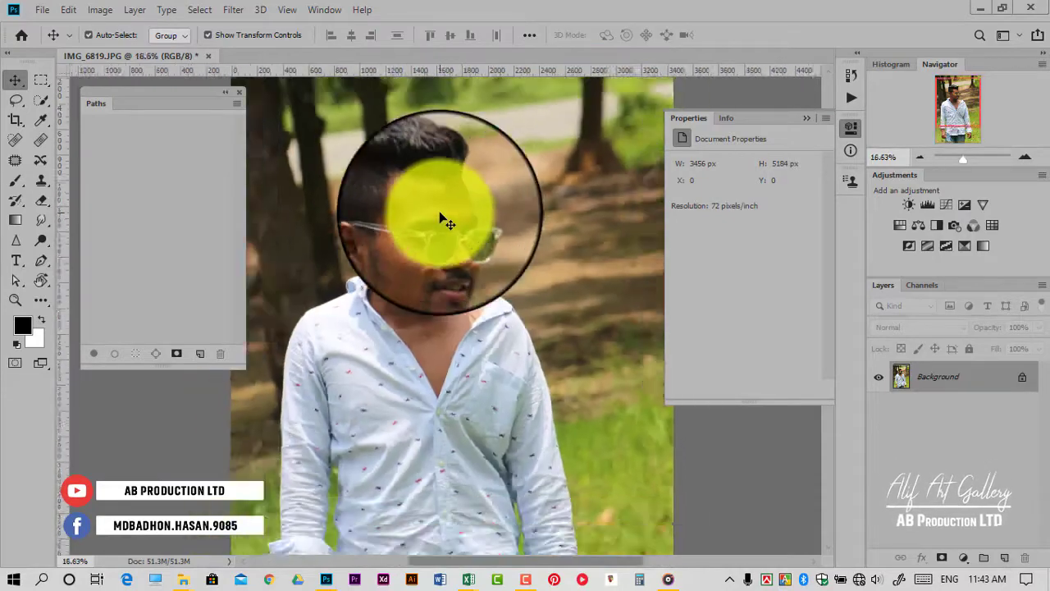
pyautogui.scroll(-1, 450, 197)
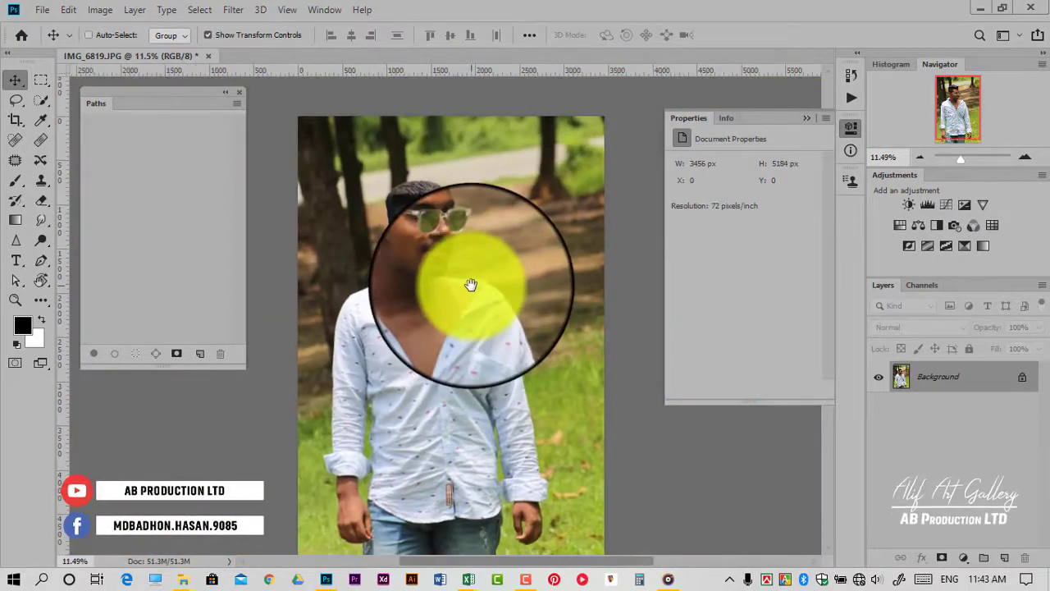
# - Apply a Shadows/Highlights adjustment to the duplicated Layer 1
pyautogui.click(100, 10)
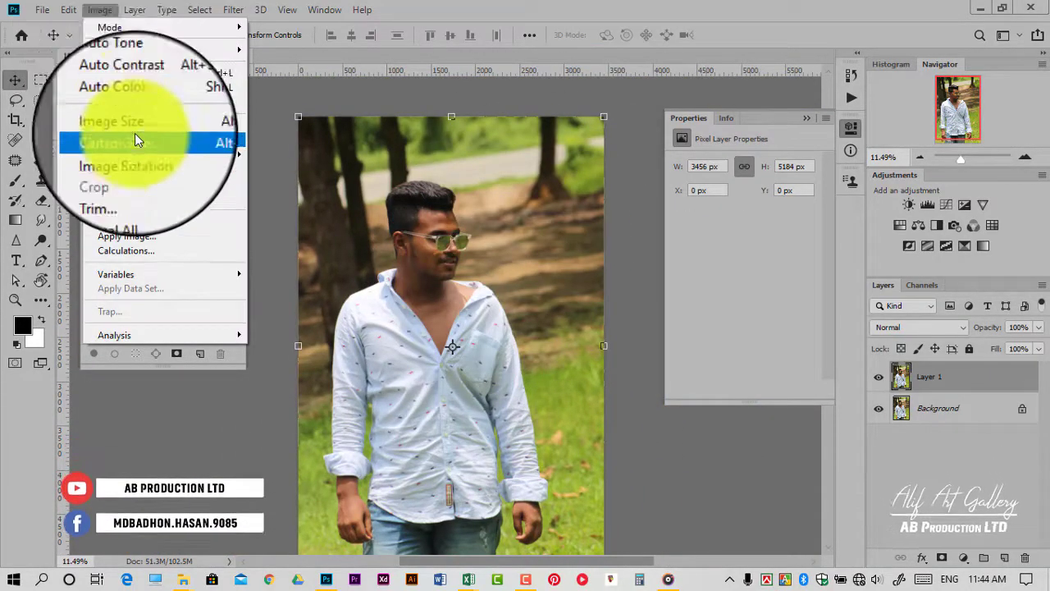
pyautogui.moveTo(123, 50)
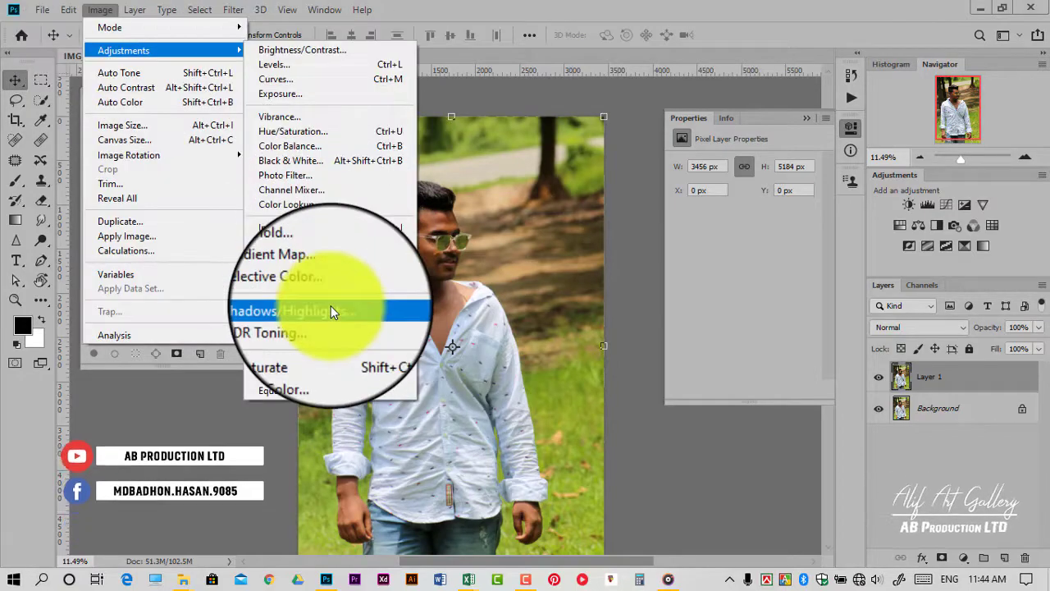
pyautogui.click(331, 305)
pyautogui.click(941, 155)
pyautogui.press('v')
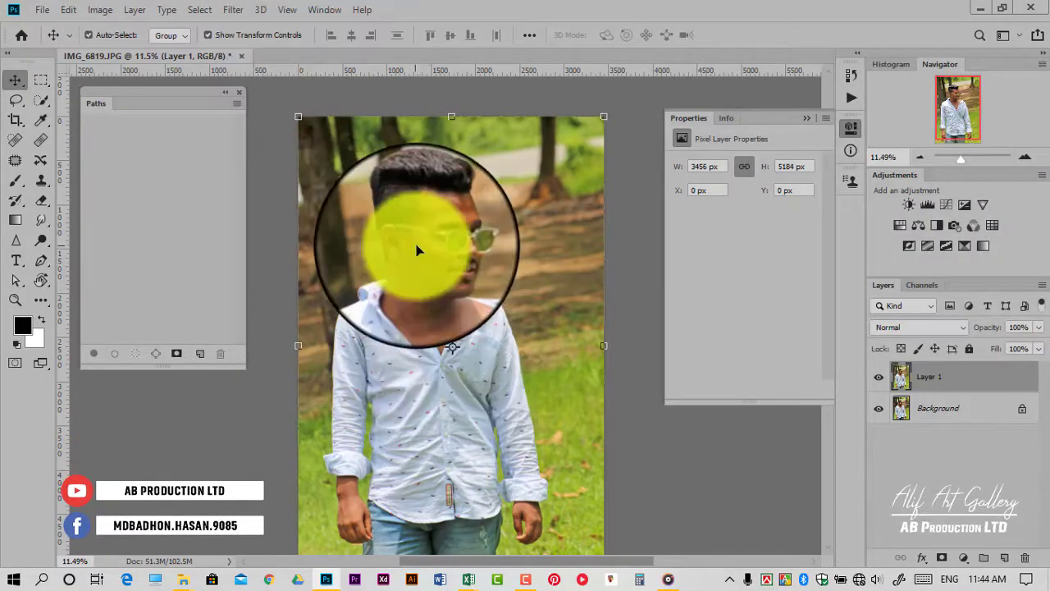
pyautogui.scroll(5, 534, 403)
pyautogui.scroll(3, 532, 377)
pyautogui.scroll(-3, 532, 377)
pyautogui.scroll(2, 511, 356)
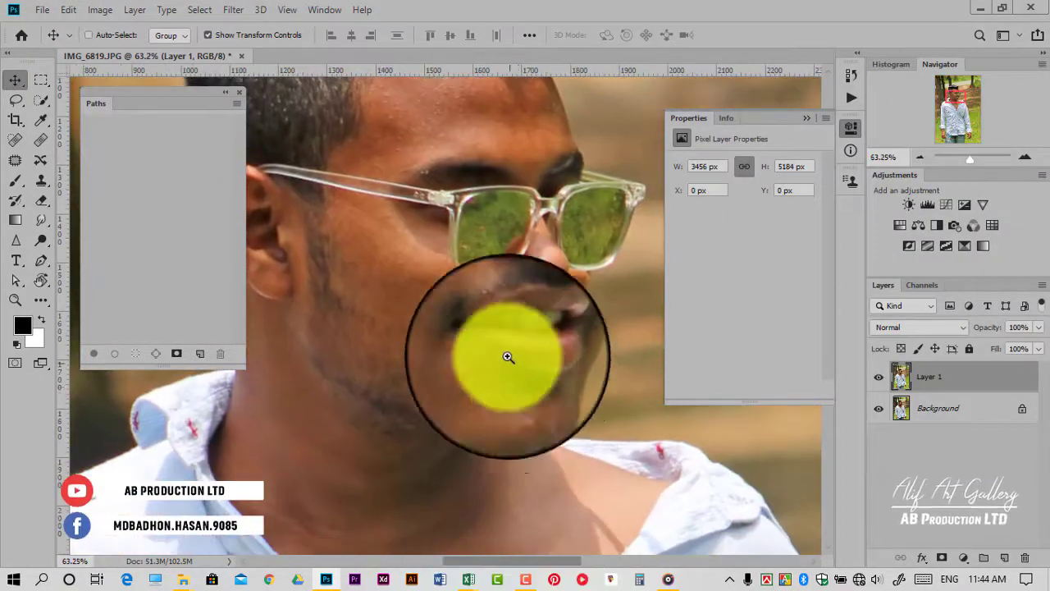
pyautogui.scroll(3, 340, 352)
# - Pick the Spot Healing Brush and zoom around the man's face to check for blemishes
pyautogui.click(15, 139)
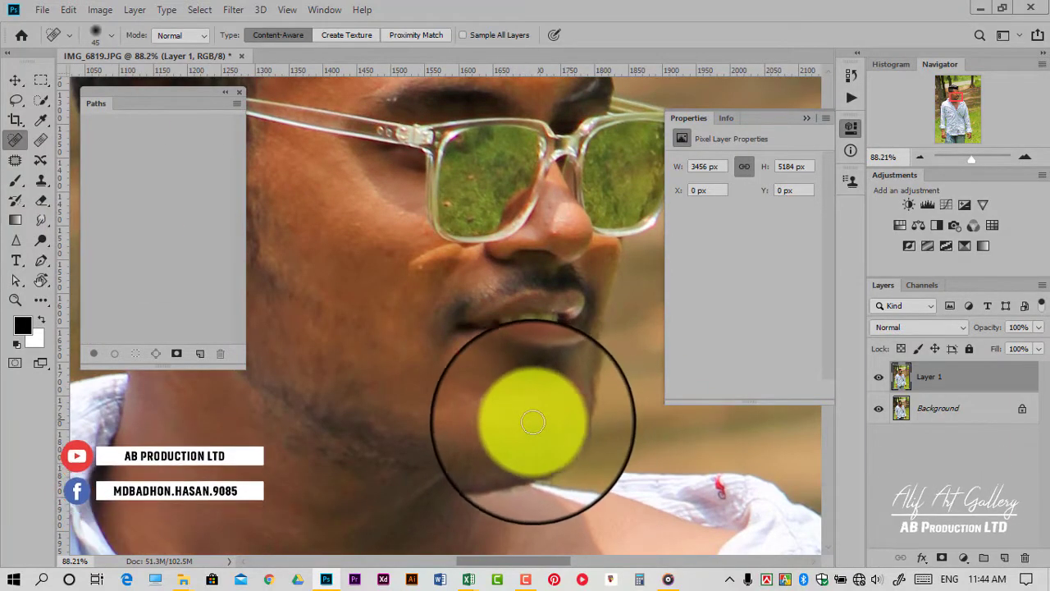
pyautogui.scroll(3, 469, 328)
pyautogui.scroll(3, 468, 287)
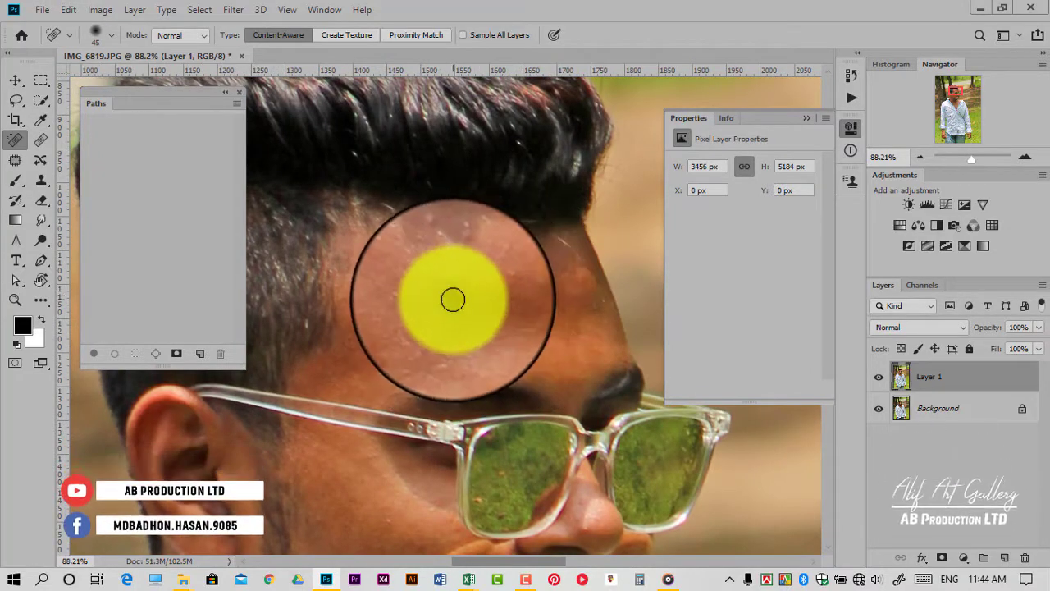
pyautogui.scroll(-2, 453, 300)
pyautogui.scroll(-3, 504, 305)
pyautogui.scroll(5, 457, 301)
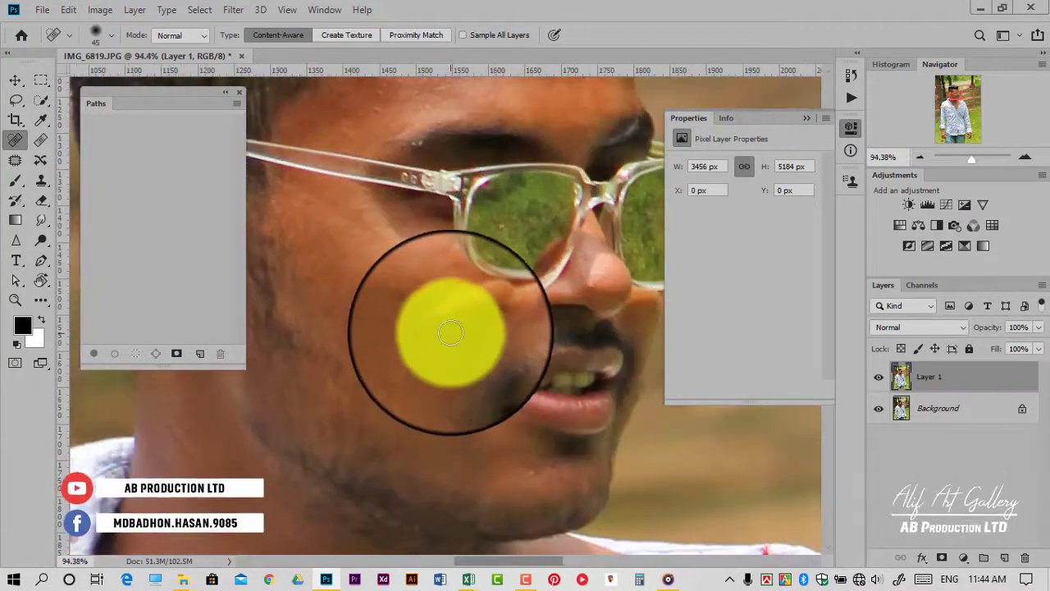
# - Reveal the hidden extra tools flyout from the Edit Toolbar button
pyautogui.click(15, 79)
pyautogui.scroll(-3, 539, 422)
pyautogui.scroll(3, 558, 438)
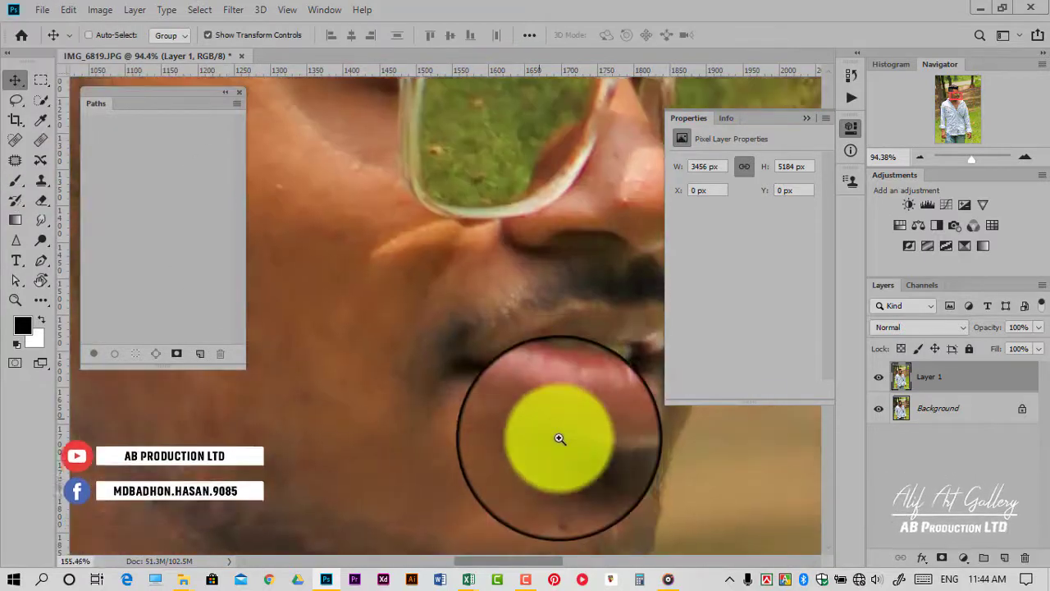
pyautogui.scroll(-3, 491, 291)
pyautogui.scroll(3, 491, 291)
pyautogui.press('u')
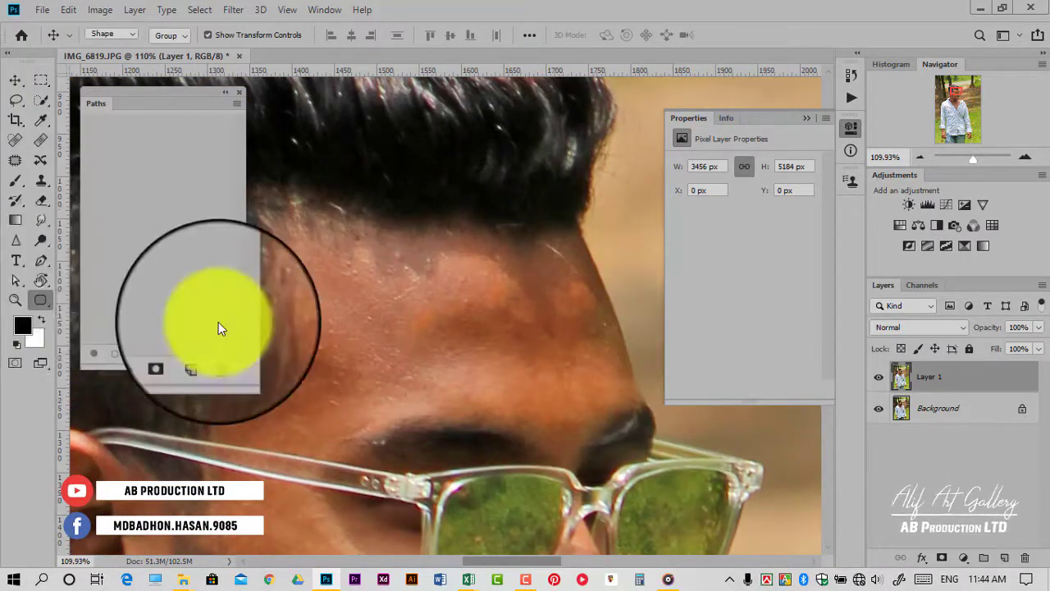
pyautogui.click(45, 303)
# - Blend the blotchy forehead and cheek skin on Layer 1 with the Mixer Brush
pyautogui.click(136, 401)
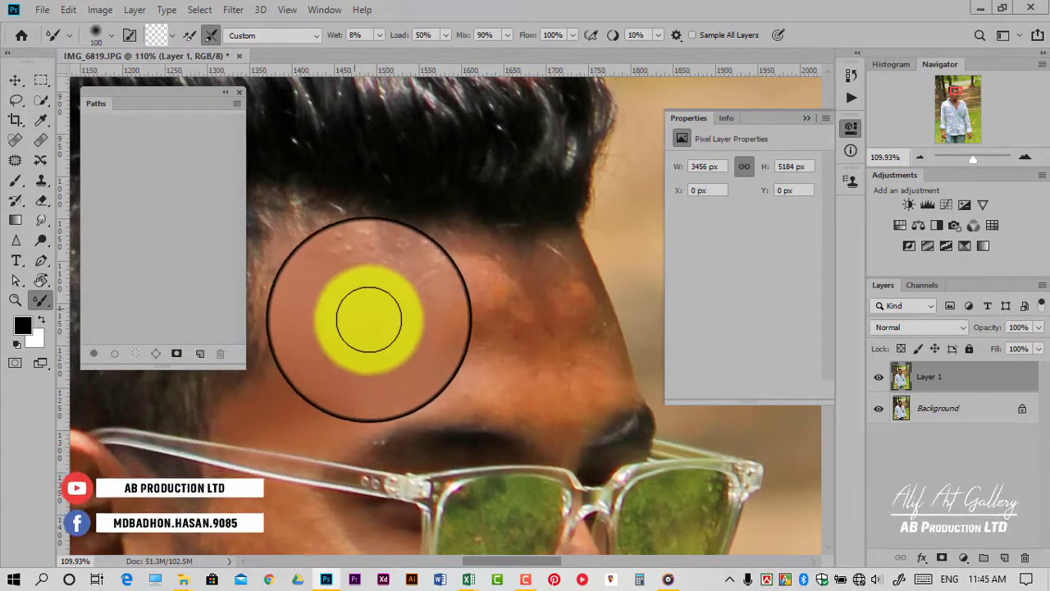
pyautogui.moveTo(316, 328)
pyautogui.mouseDown()
pyautogui.moveTo(487, 276)
pyautogui.moveTo(429, 276)
pyautogui.moveTo(516, 376)
pyautogui.mouseUp()
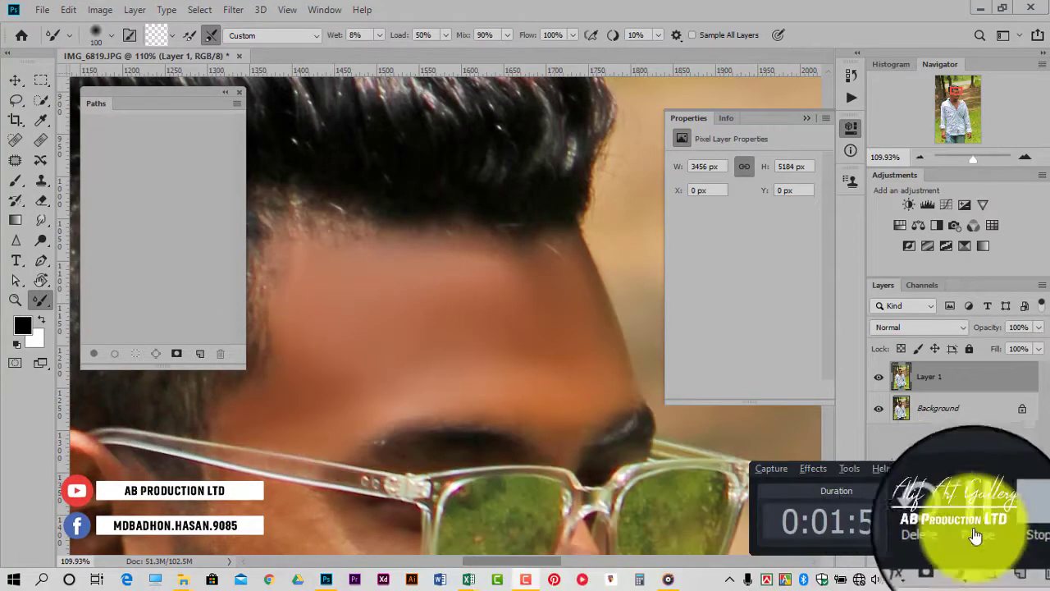
pyautogui.scroll(-3, 516, 397)
pyautogui.scroll(2, 514, 478)
pyautogui.scroll(1, 509, 478)
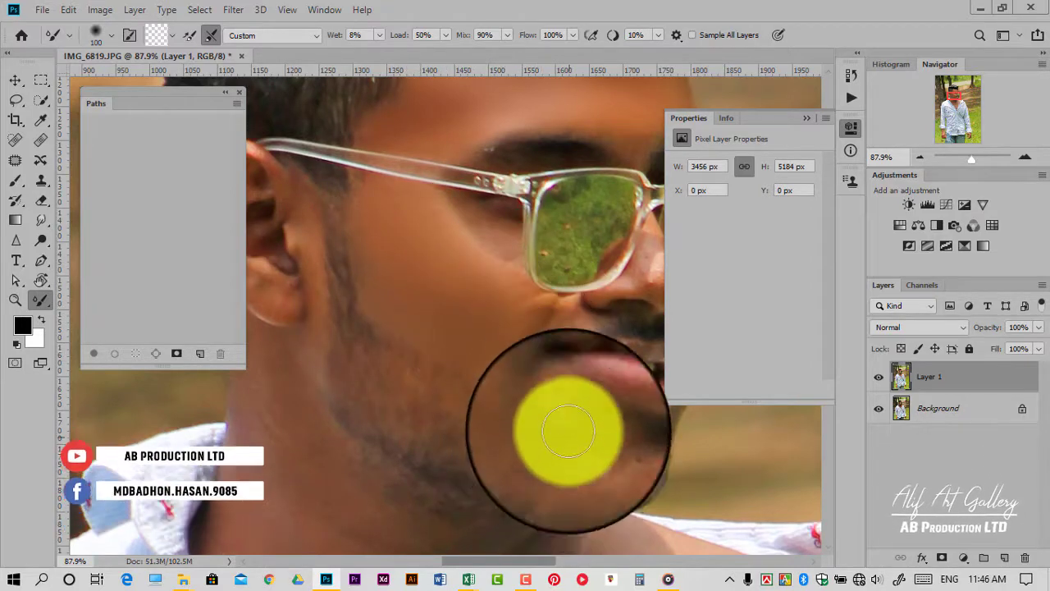
pyautogui.scroll(-4, 577, 441)
pyautogui.scroll(-3, 605, 462)
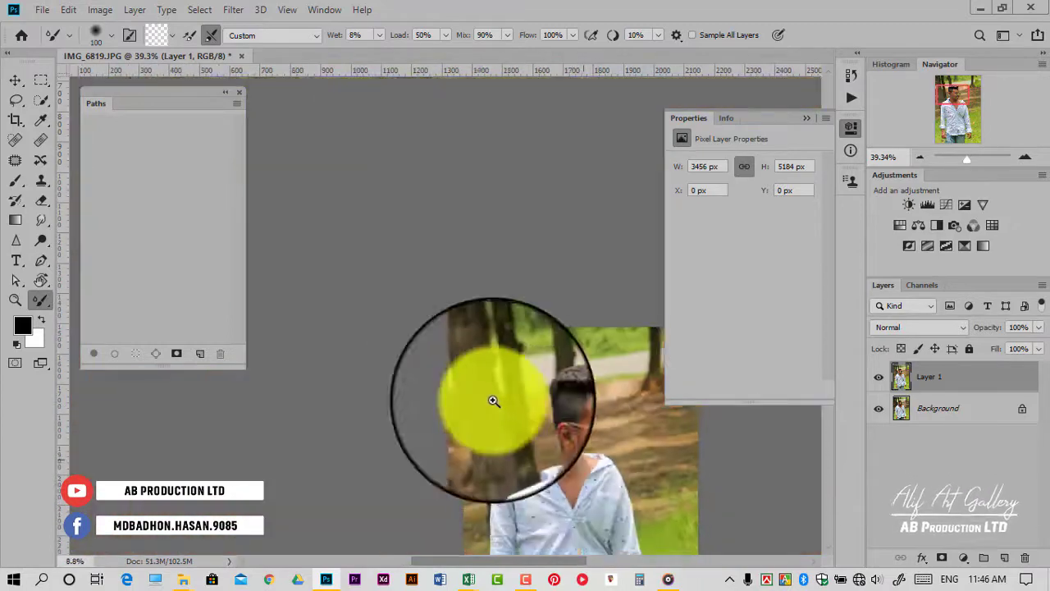
pyautogui.scroll(3, 492, 399)
pyautogui.scroll(2, 553, 422)
pyautogui.scroll(-2, 579, 444)
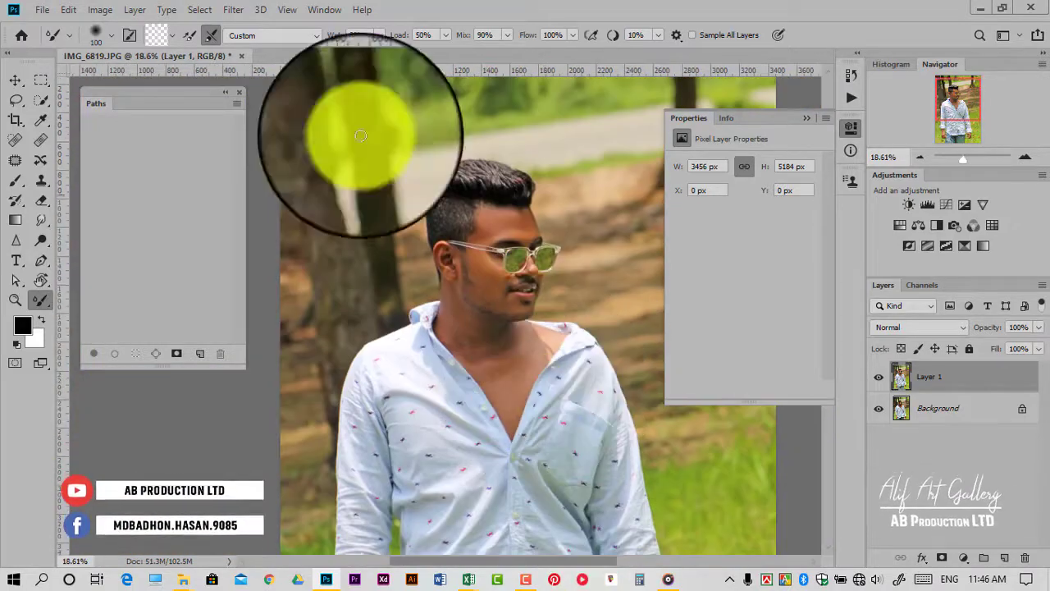
# - Run Imagenomic Noiseware with the Default preset on Layer 1
pyautogui.click(233, 10)
pyautogui.click(436, 402)
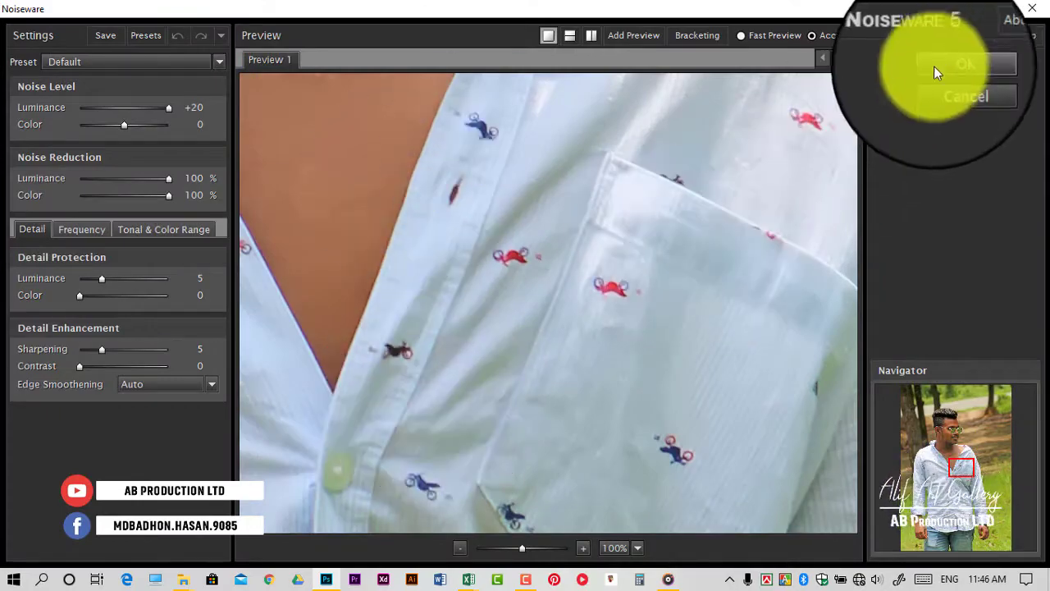
pyautogui.click(937, 64)
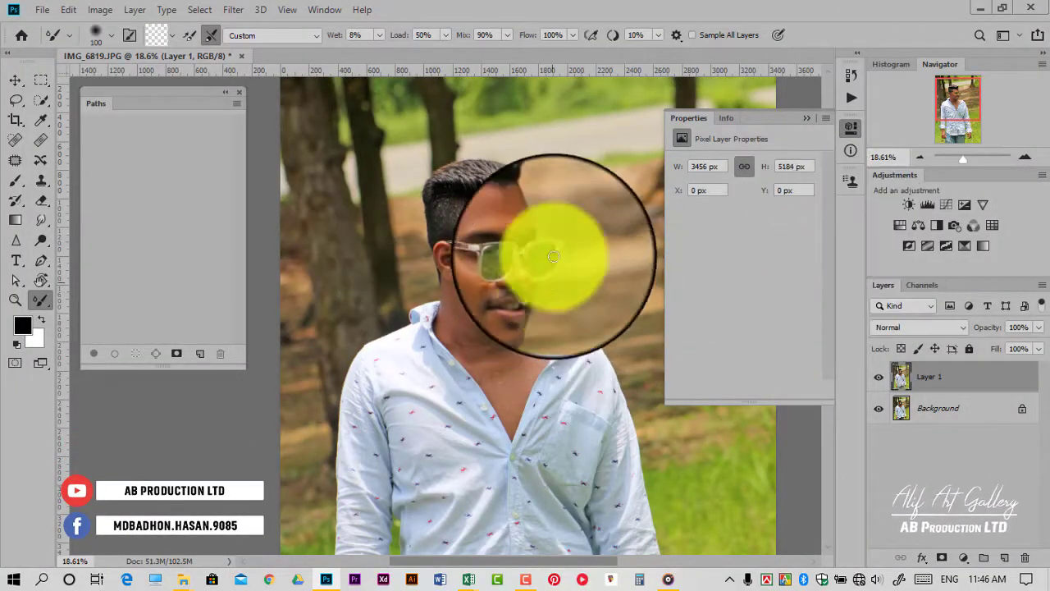
# - Open the Liquify filter to start reshaping the hair
pyautogui.click(15, 80)
pyautogui.scroll(5, 528, 168)
pyautogui.scroll(-3, 528, 251)
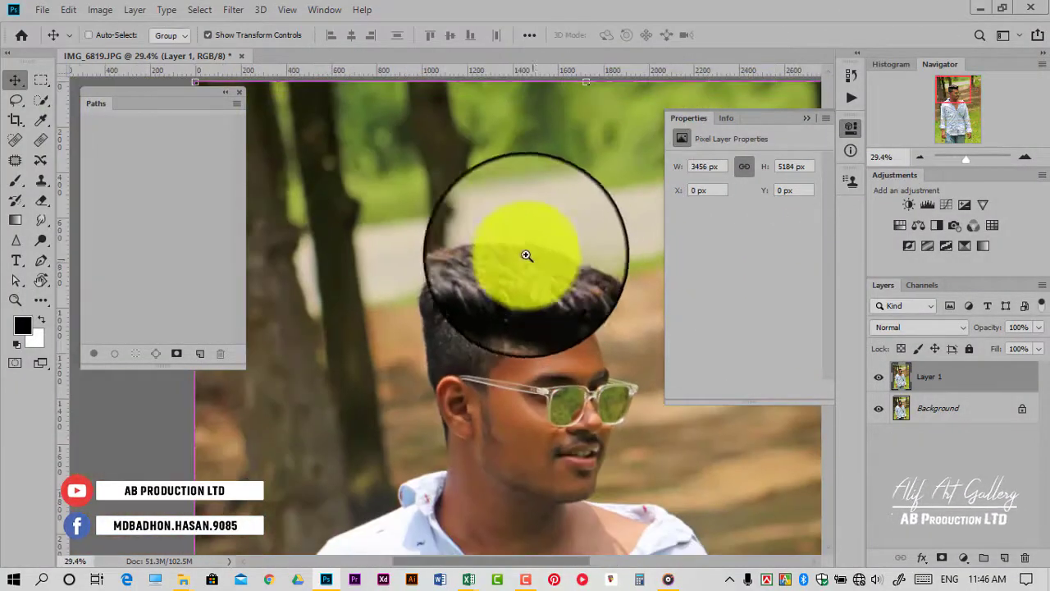
pyautogui.click(233, 9)
pyautogui.click(316, 132)
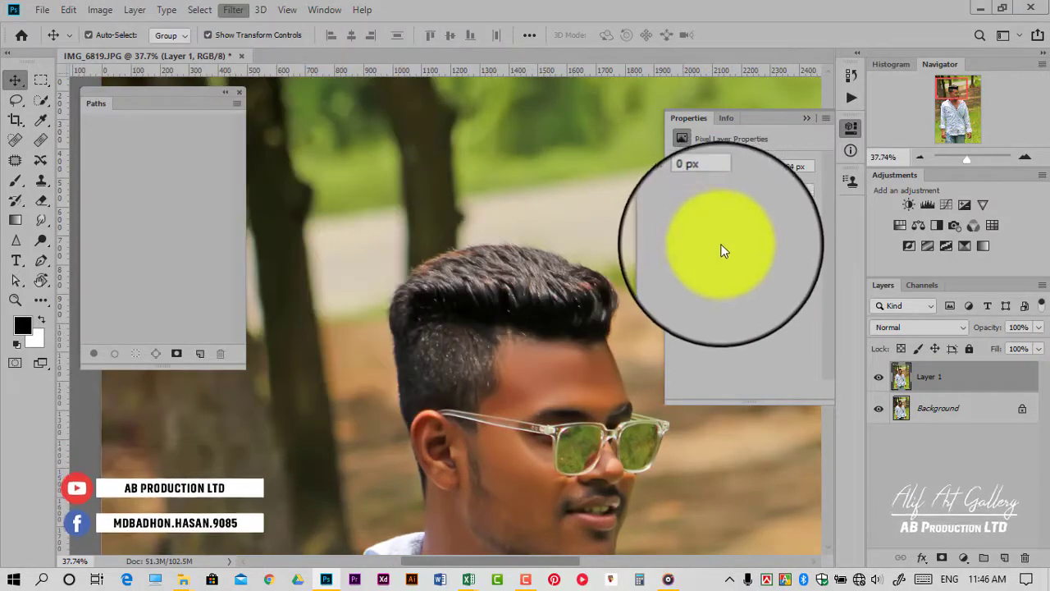
# - Enlarge the Forward Warp brush to 400, push the hair's top edge smoother, and apply
pyautogui.scroll(3, 443, 337)
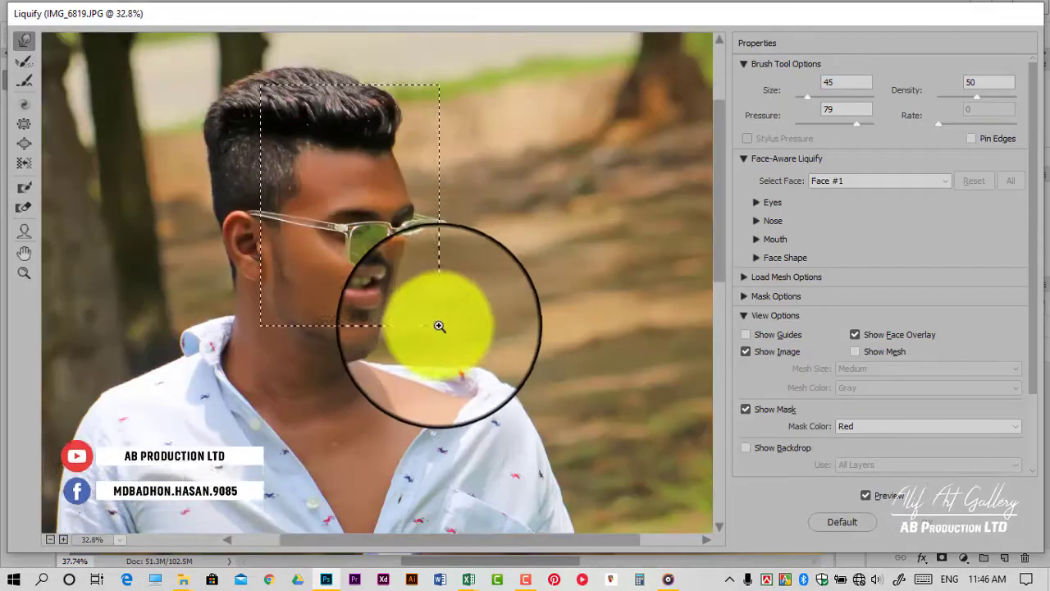
pyautogui.scroll(3, 492, 361)
pyautogui.press(']')
pyautogui.press(']')
pyautogui.press(']')
pyautogui.press(']')
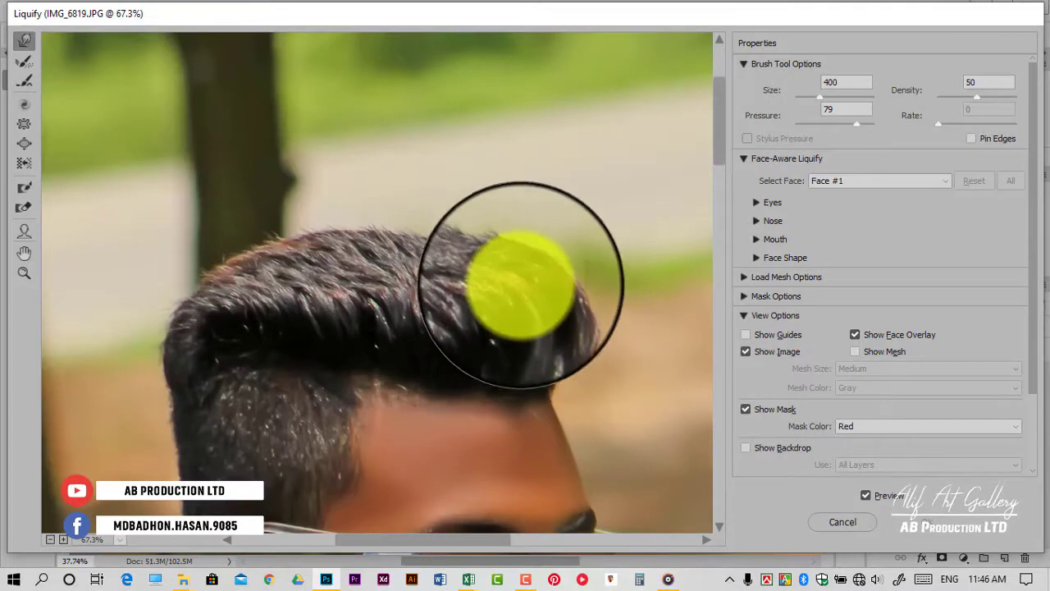
pyautogui.moveTo(521, 283)
pyautogui.mouseDown()
pyautogui.moveTo(345, 299)
pyautogui.moveTo(499, 304)
pyautogui.moveTo(302, 265)
pyautogui.moveTo(282, 270)
pyautogui.moveTo(352, 235)
pyautogui.moveTo(492, 270)
pyautogui.moveTo(690, 359)
pyautogui.mouseUp()
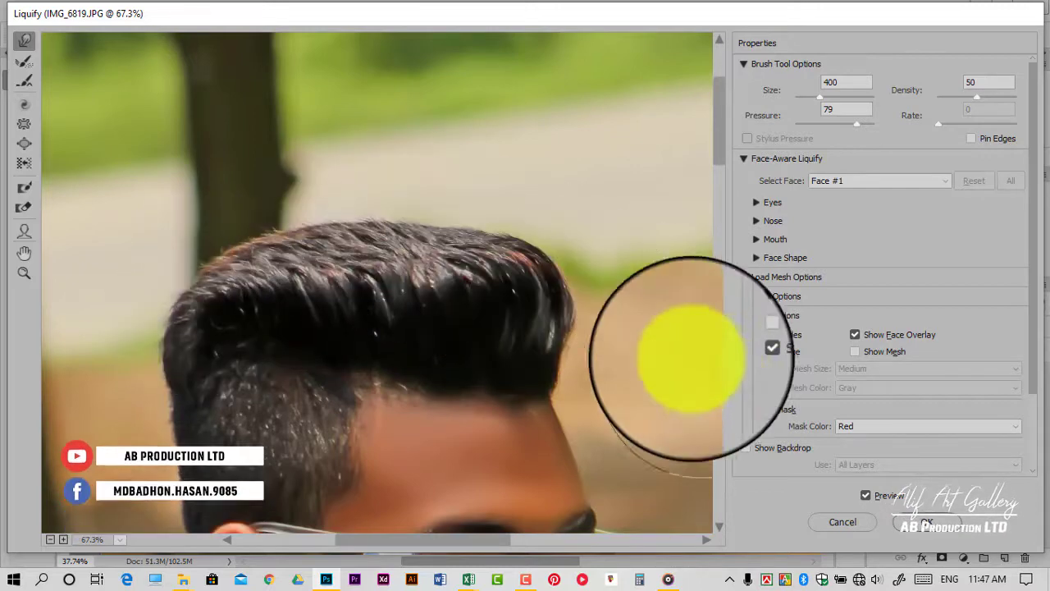
pyautogui.click(926, 522)
pyautogui.scroll(-3, 583, 393)
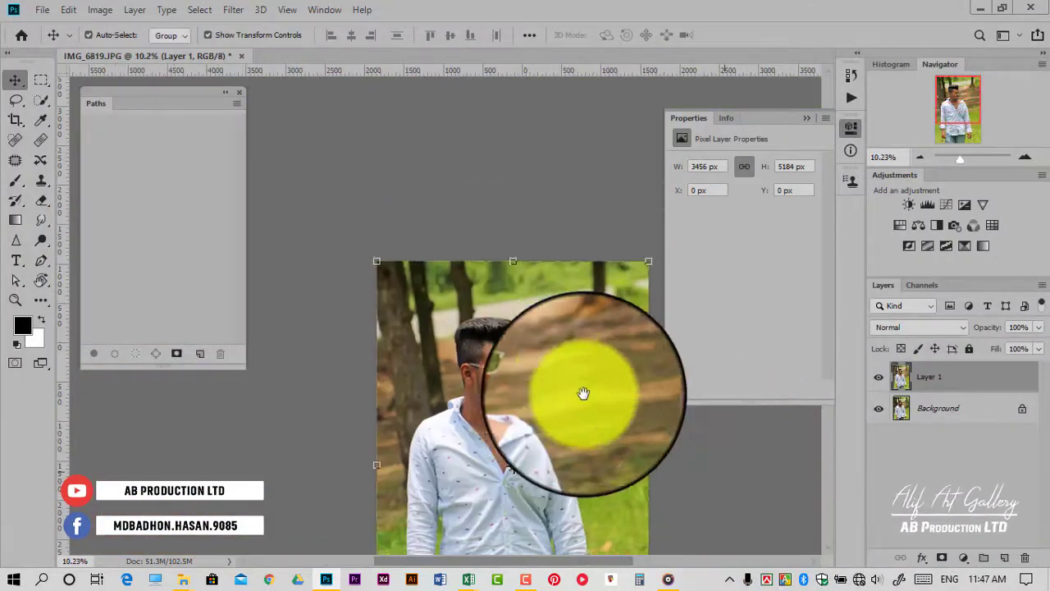
# - Open the Camera Raw Filter on Layer 1
pyautogui.click(233, 10)
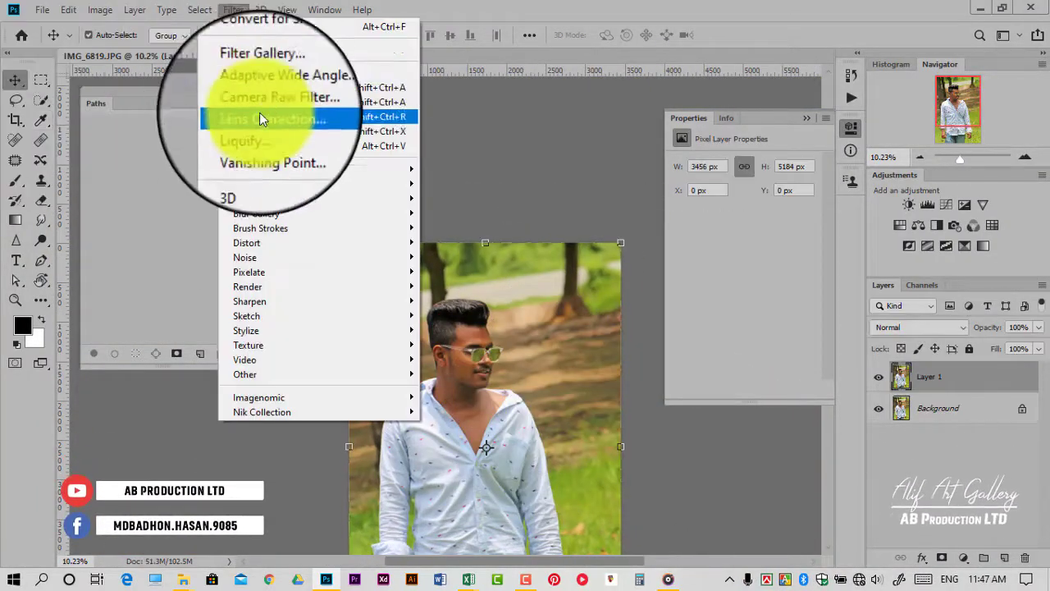
pyautogui.press('Escape')
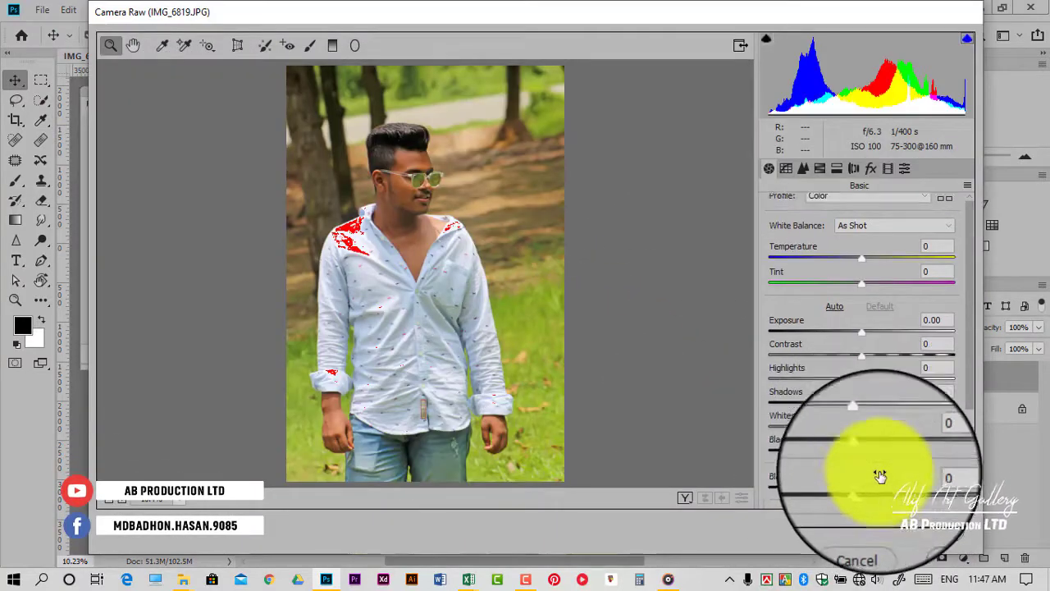
pyautogui.scroll(-2, 870, 410)
# - Set Blacks +100, Shadows +84, Highlights −100, Contrast −33, Texture +8, and adjust Dehaze
pyautogui.moveTo(878, 412); pyautogui.dragTo(963, 413)
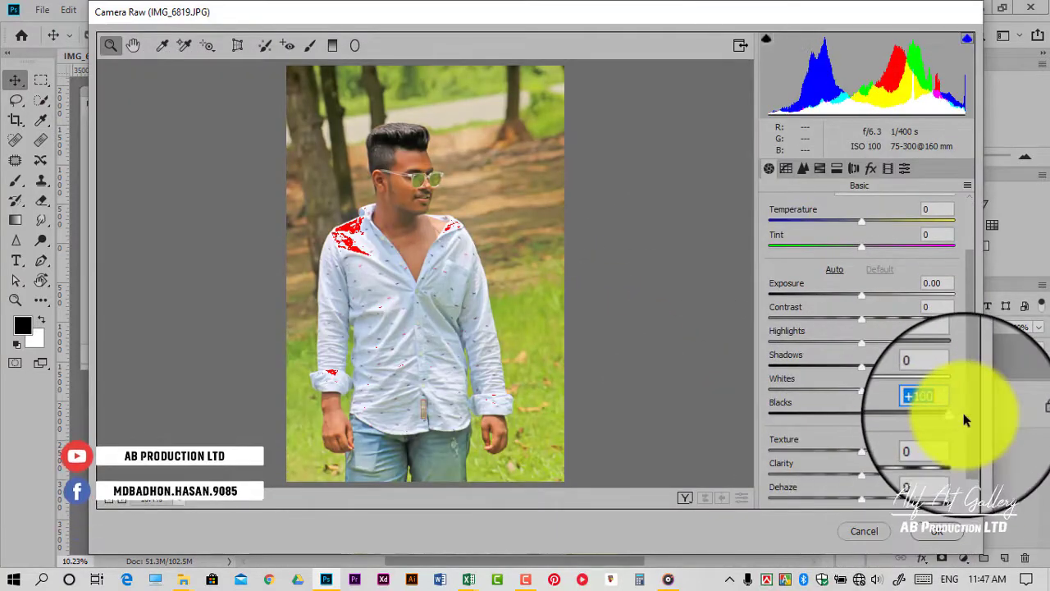
pyautogui.moveTo(862, 366); pyautogui.dragTo(939, 366)
pyautogui.moveTo(862, 342); pyautogui.dragTo(769, 343)
pyautogui.moveTo(861, 318); pyautogui.dragTo(832, 318)
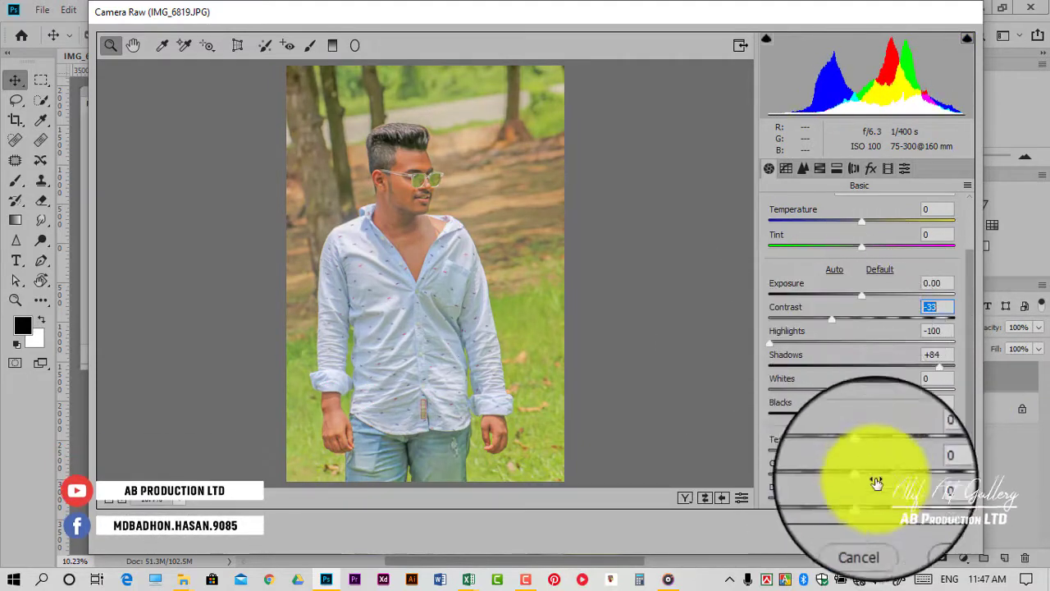
pyautogui.moveTo(861, 451); pyautogui.dragTo(868, 449)
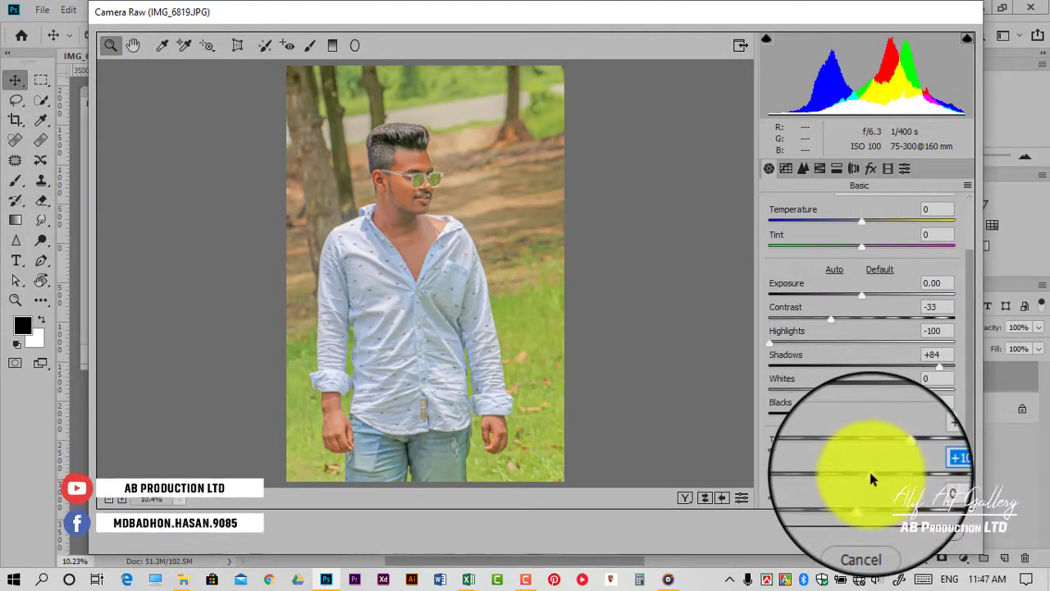
pyautogui.moveTo(867, 498); pyautogui.dragTo(872, 501)
# - In HSL Hue, adjust Oranges and shift Yellows toward green and Greens toward teal
pyautogui.click(820, 168)
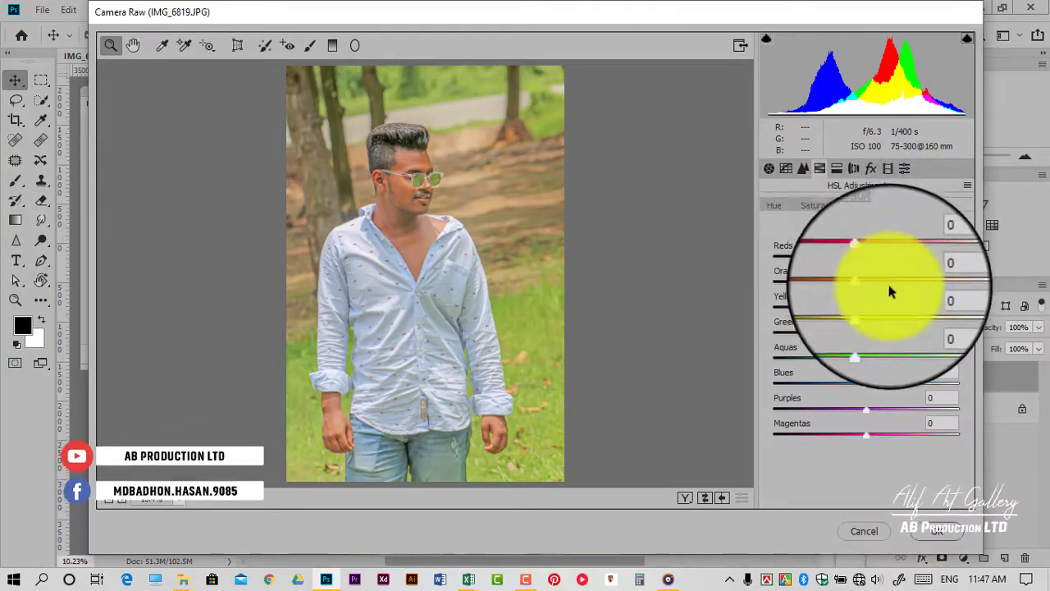
pyautogui.moveTo(887, 280)
pyautogui.mouseDown()
pyautogui.moveTo(898, 288)
pyautogui.moveTo(888, 256)
pyautogui.moveTo(845, 255)
pyautogui.moveTo(956, 256)
pyautogui.mouseUp()
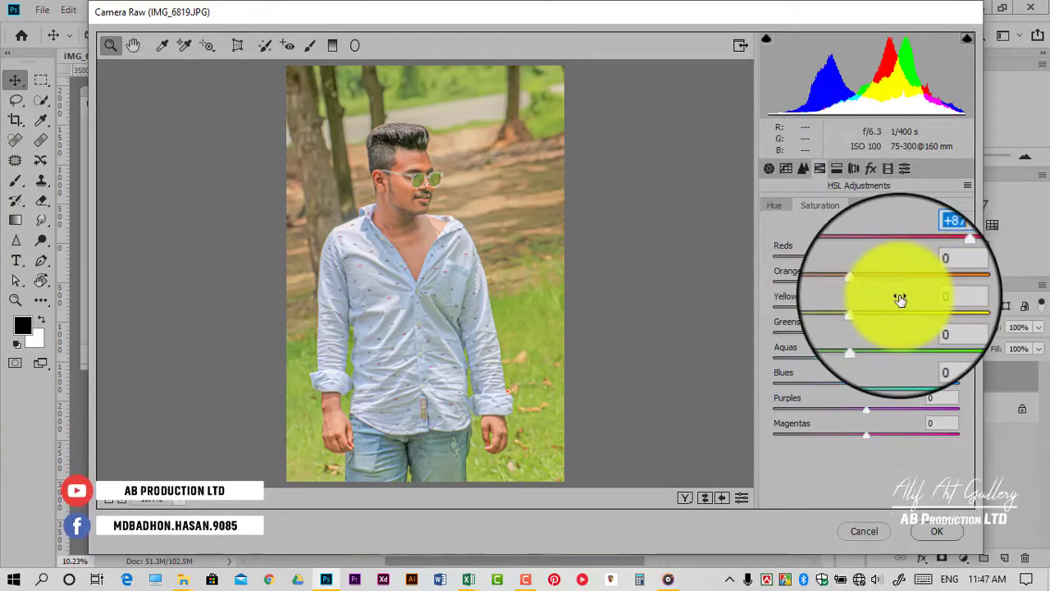
pyautogui.click(849, 281)
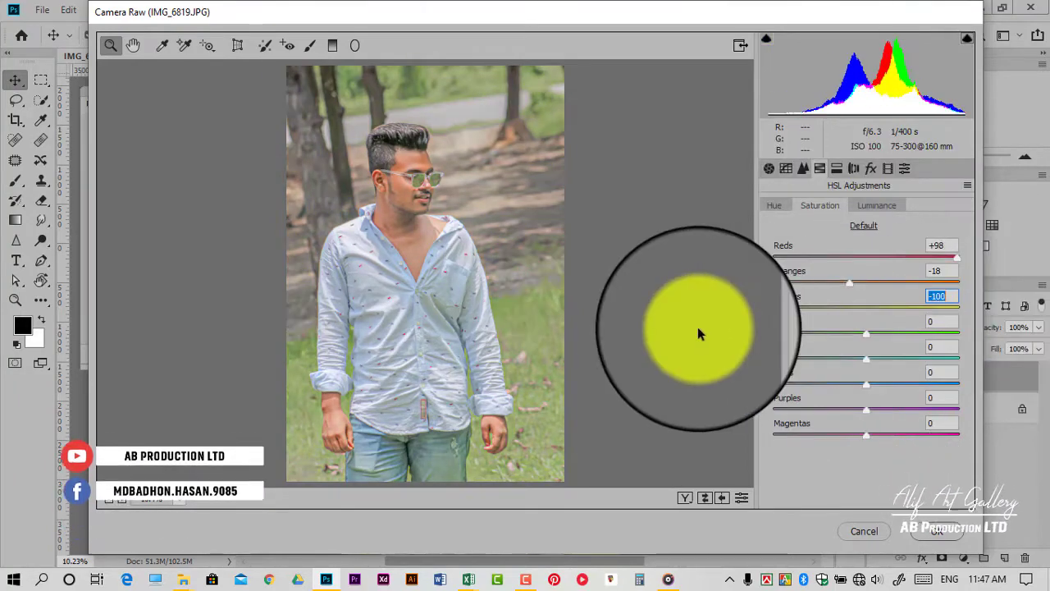
pyautogui.moveTo(866, 333)
pyautogui.mouseDown()
pyautogui.moveTo(956, 333)
pyautogui.moveTo(961, 307)
pyautogui.mouseUp()
pyautogui.moveTo(870, 357); pyautogui.dragTo(854, 358)
# - Drain Yellows saturation to −100 and raise the Greens saturation
pyautogui.click(820, 205)
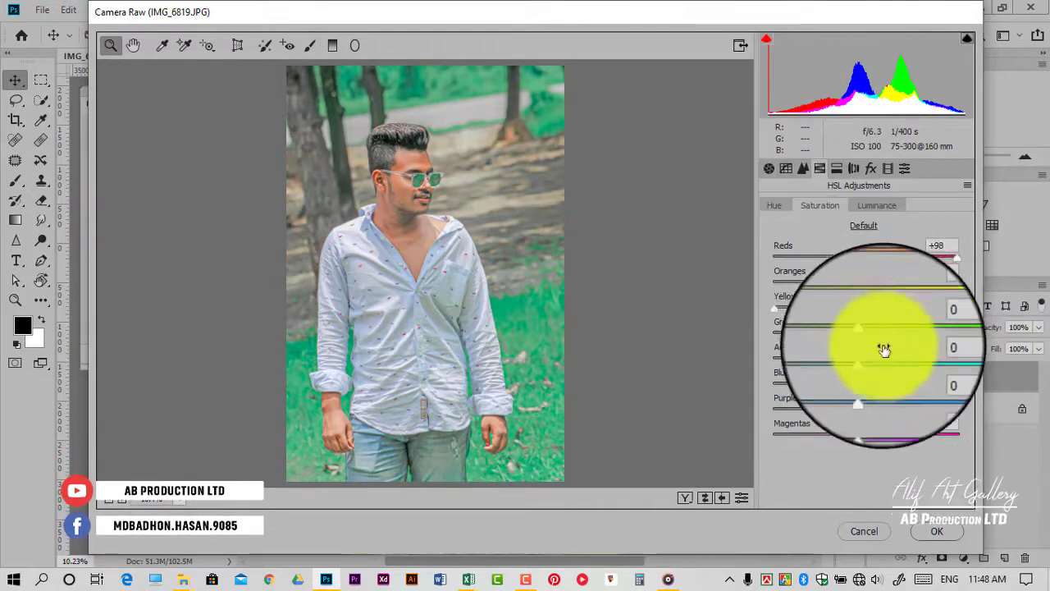
pyautogui.moveTo(866, 308); pyautogui.dragTo(774, 308)
pyautogui.click(940, 322)
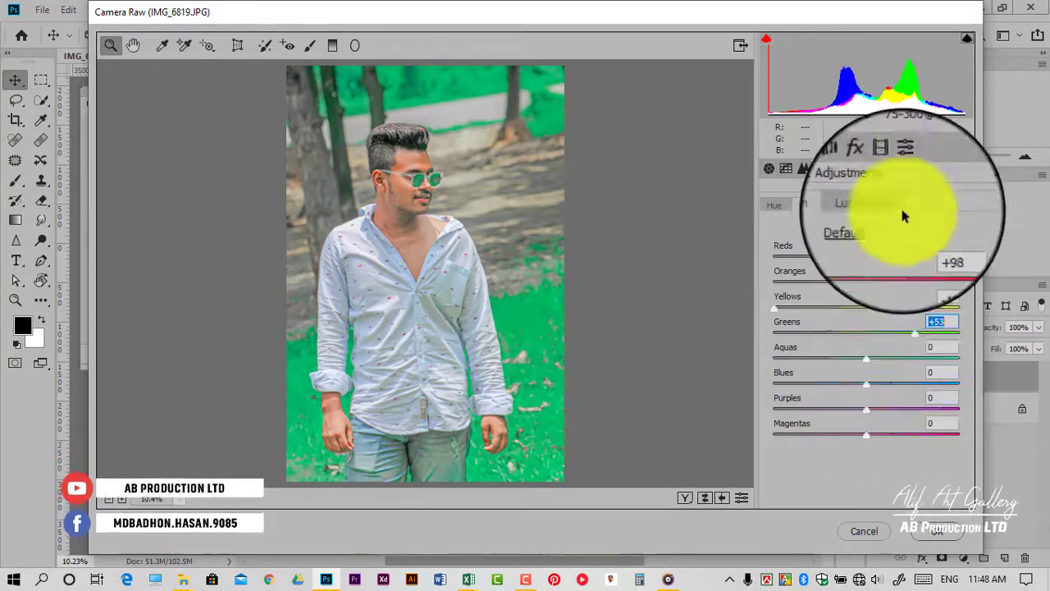
pyautogui.click(888, 168)
# - Set Calibration green primary hue +60 and blue primary hue +11, and add a post-crop vignette
pyautogui.moveTo(931, 387); pyautogui.dragTo(920, 386)
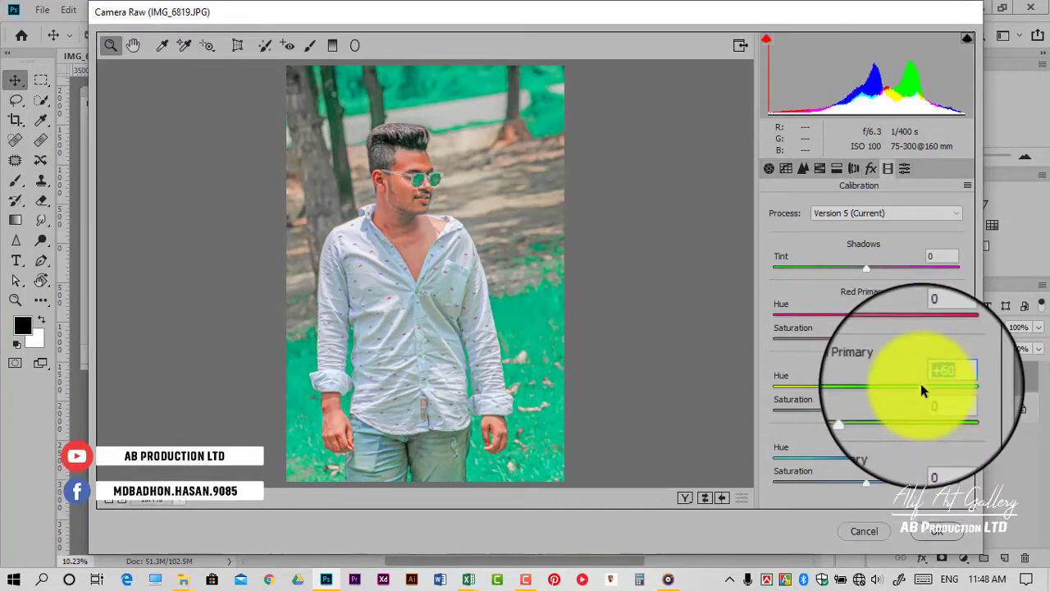
pyautogui.click(828, 479)
pyautogui.moveTo(853, 466); pyautogui.dragTo(876, 460)
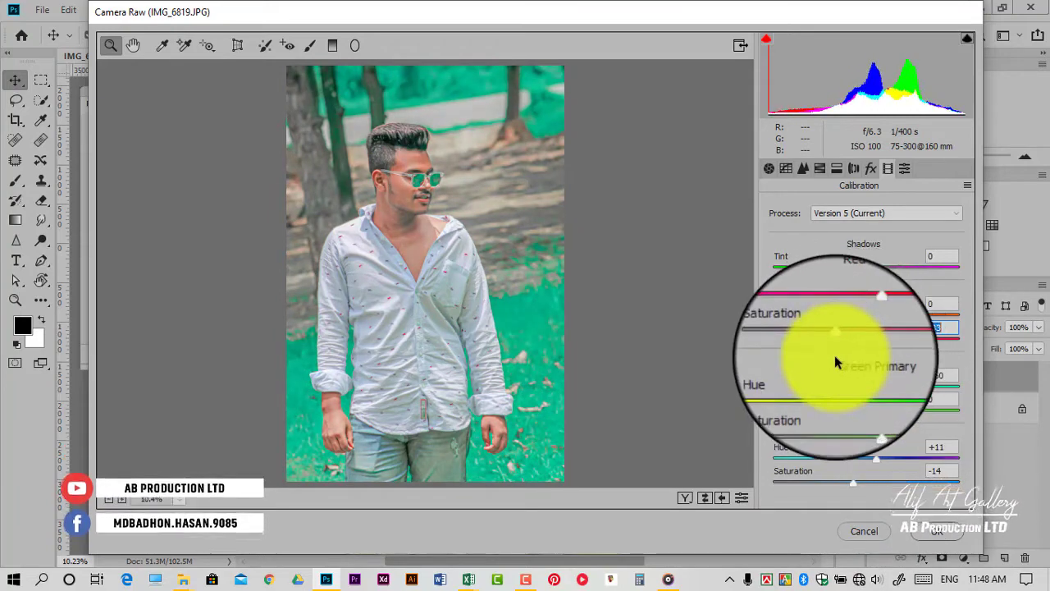
pyautogui.click(871, 168)
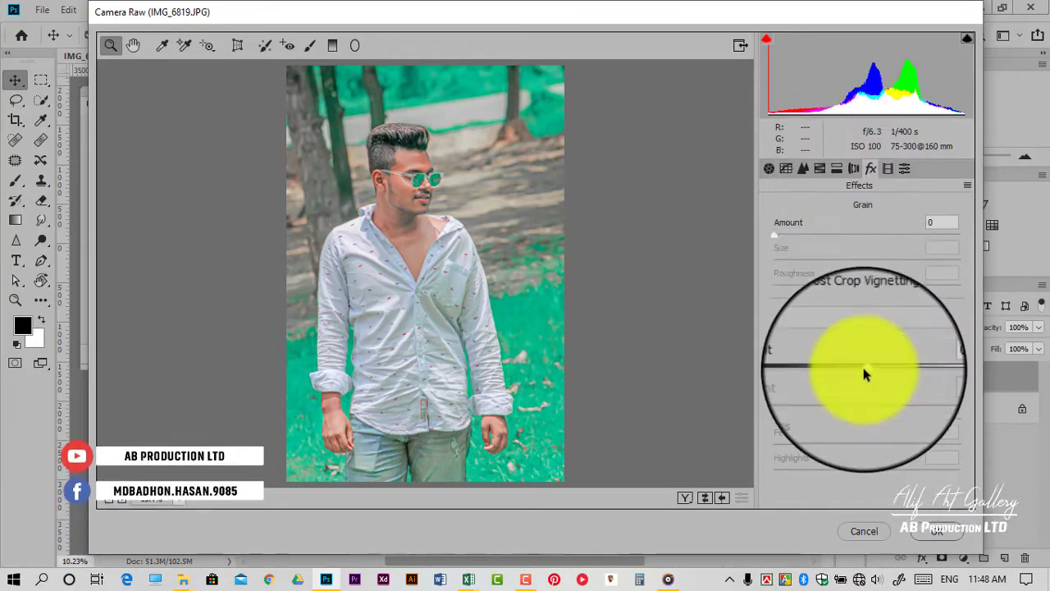
pyautogui.moveTo(863, 366); pyautogui.dragTo(847, 371)
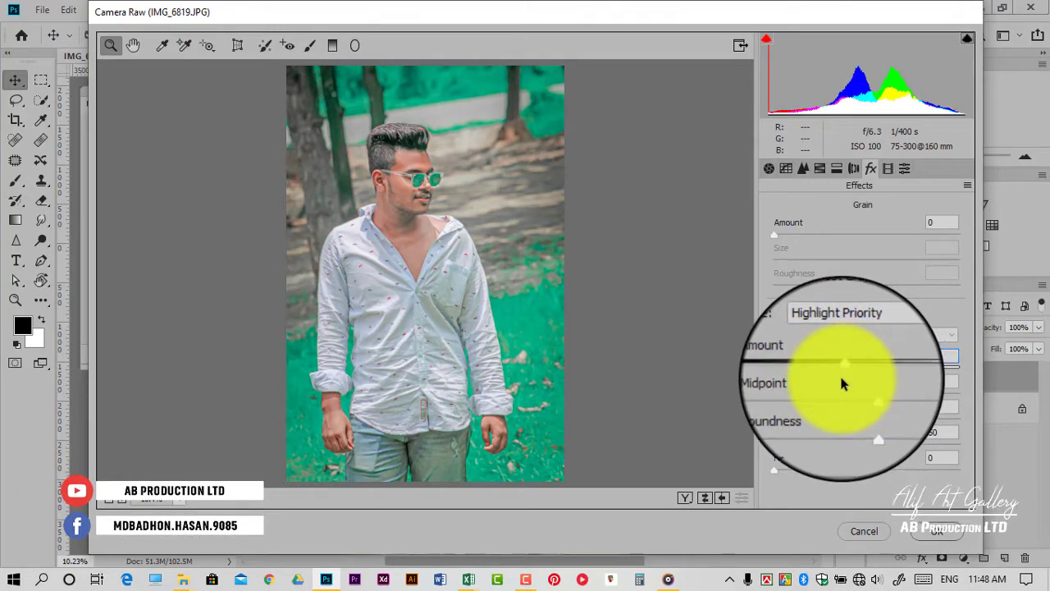
# - Darken the Greens luminance and desaturate the Greens in HSL
pyautogui.click(820, 168)
pyautogui.click(876, 205)
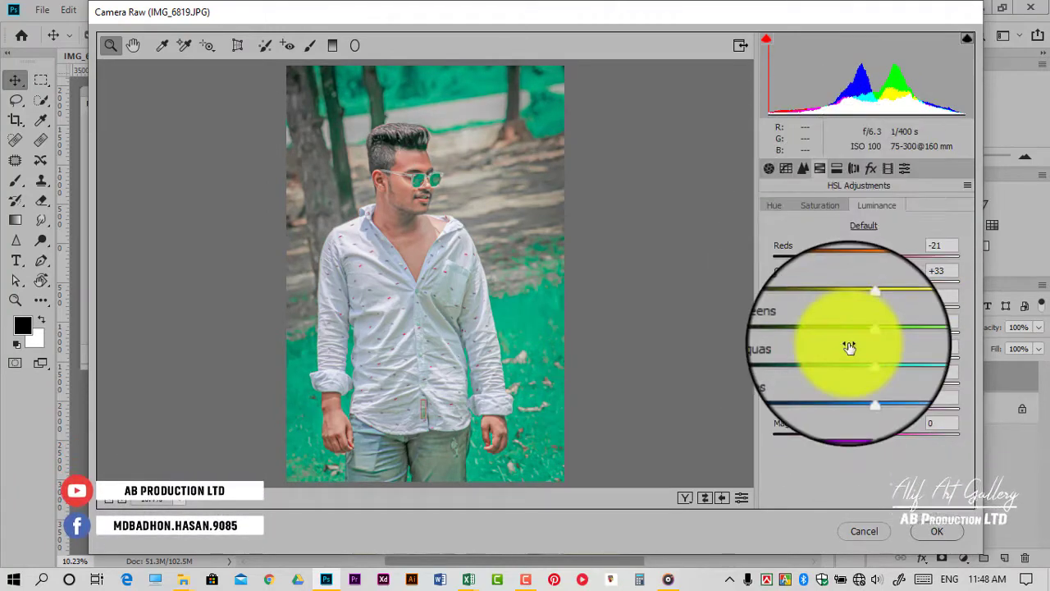
pyautogui.moveTo(866, 329); pyautogui.dragTo(824, 333)
pyautogui.click(820, 205)
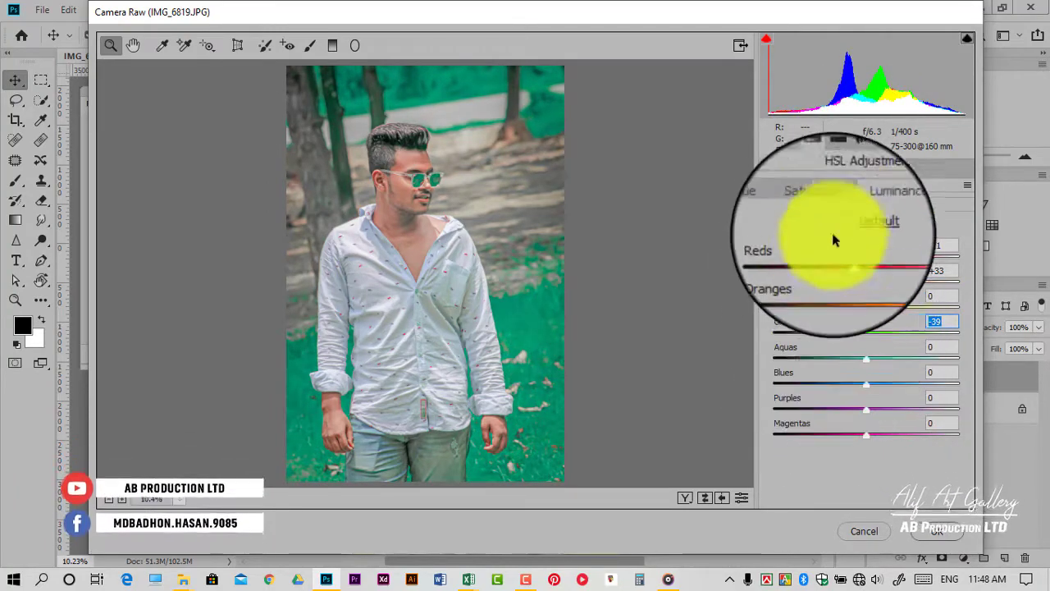
pyautogui.moveTo(898, 329); pyautogui.dragTo(797, 335)
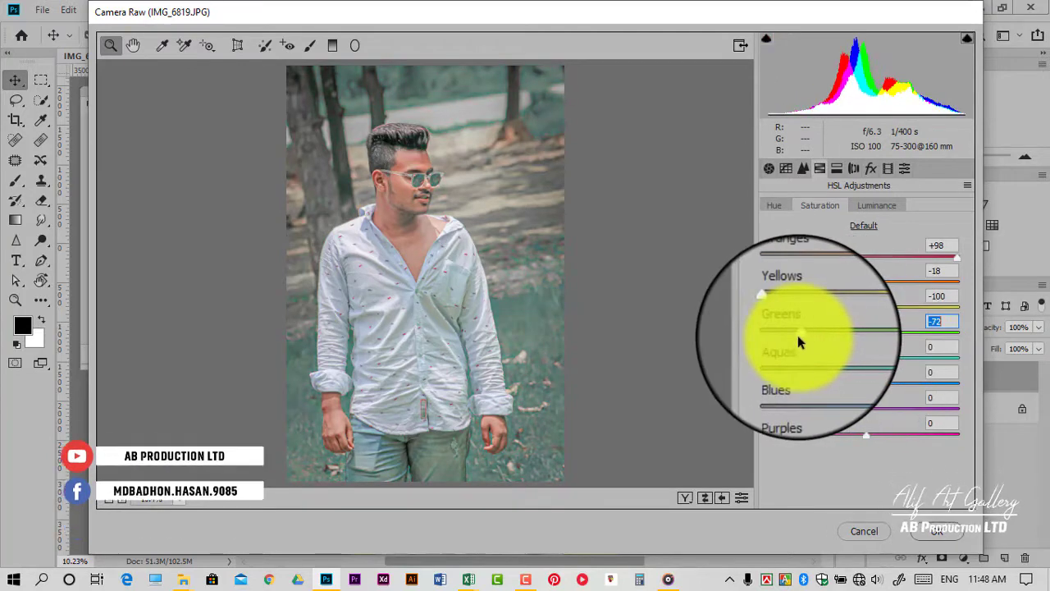
# - Give the split-toning shadows saturation 7 and bring Greens saturation back to +7
pyautogui.click(837, 163)
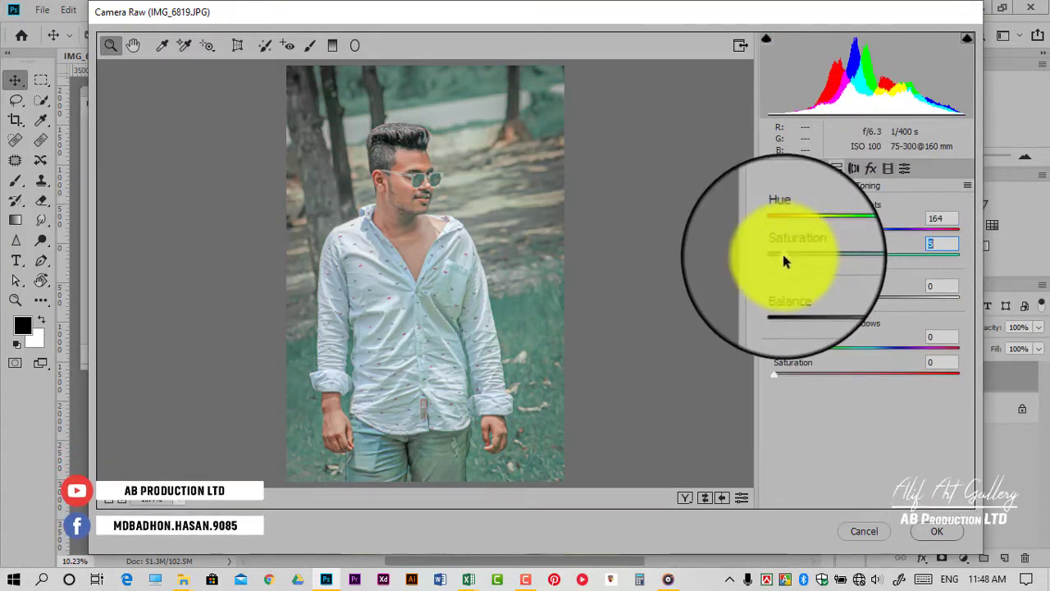
pyautogui.click(809, 347)
pyautogui.click(786, 373)
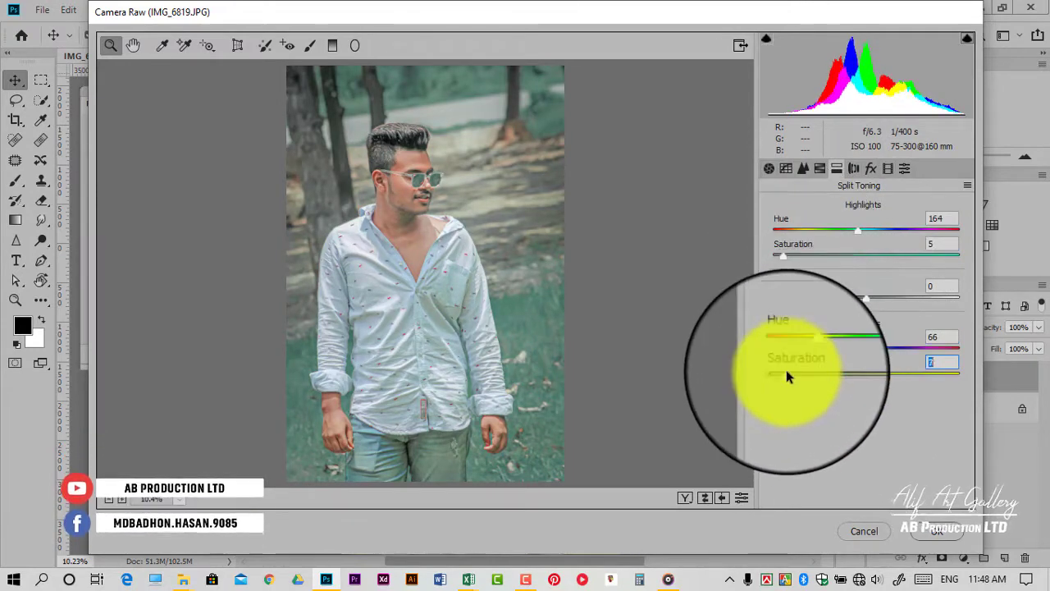
pyautogui.click(819, 170)
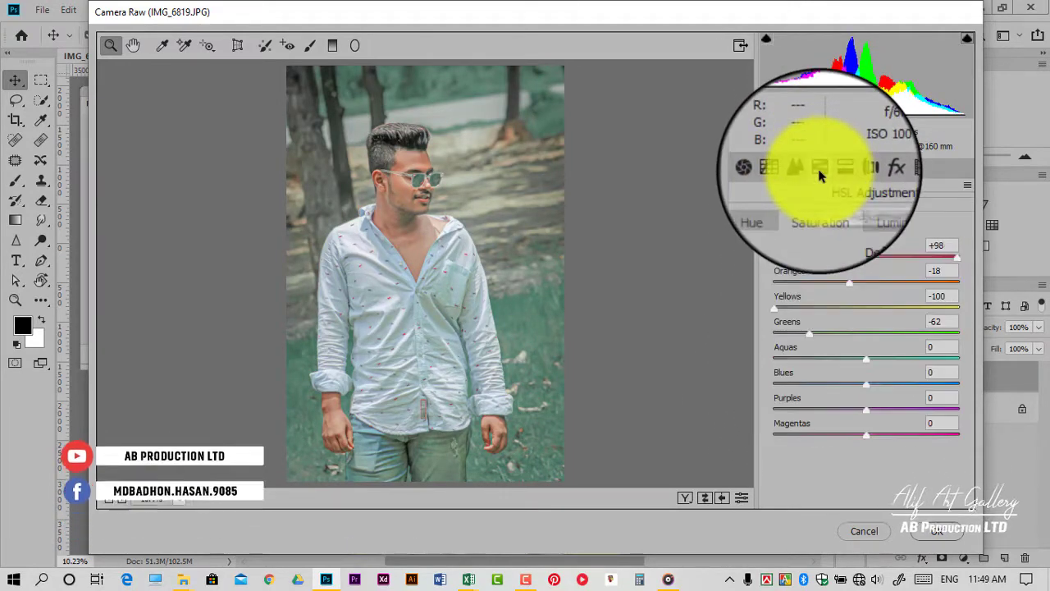
pyautogui.moveTo(809, 334); pyautogui.dragTo(871, 334)
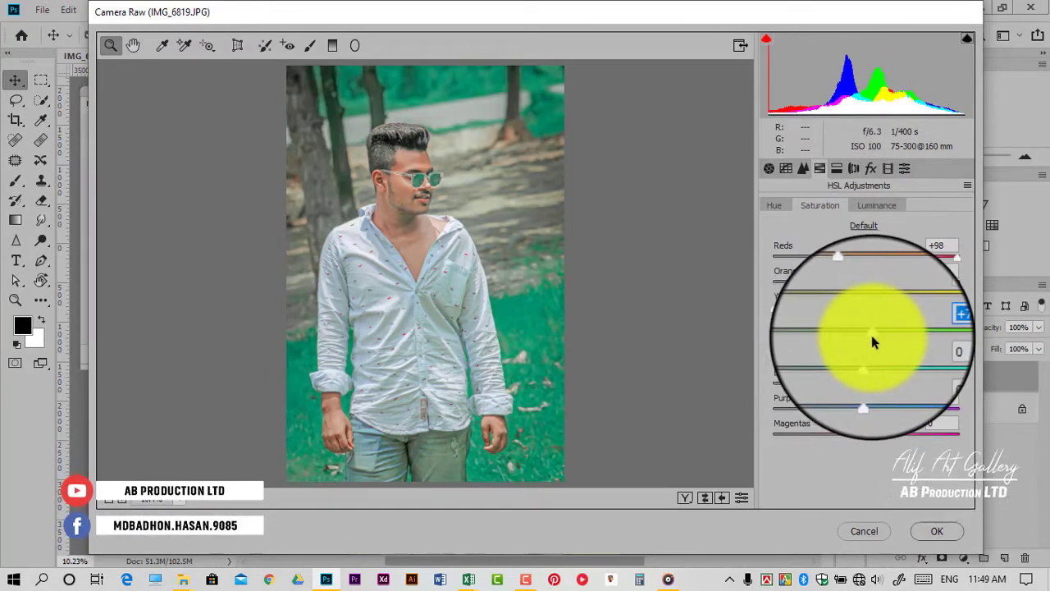
# - Set split-toning highlights hue 204 and shadows hue 131, then apply the grade to Layer 1
pyautogui.click(853, 169)
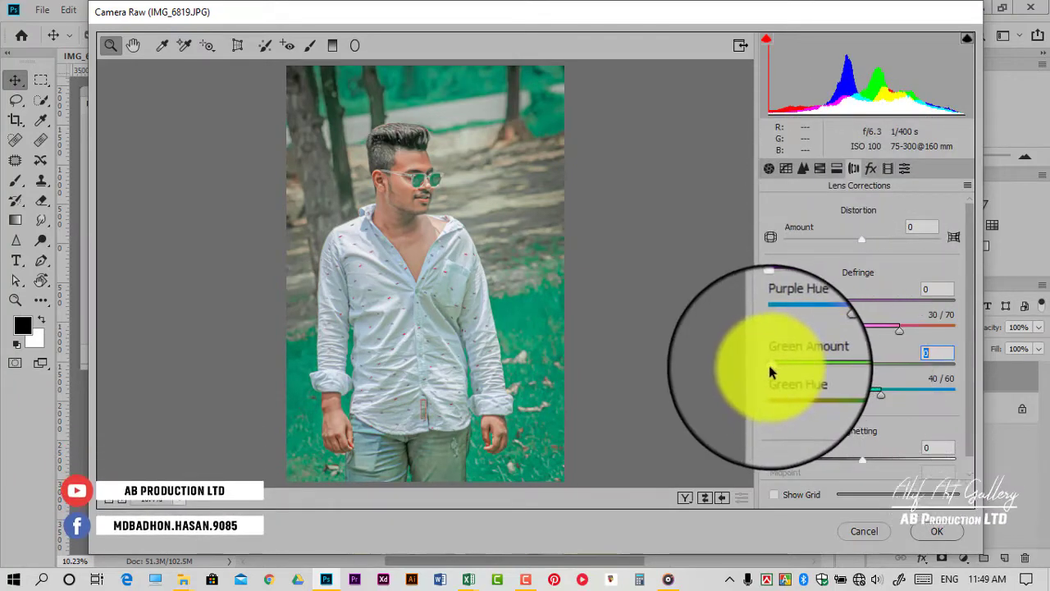
pyautogui.click(837, 169)
pyautogui.moveTo(847, 231)
pyautogui.mouseDown()
pyautogui.moveTo(827, 231)
pyautogui.moveTo(888, 230)
pyautogui.moveTo(877, 231)
pyautogui.mouseUp()
pyautogui.click(829, 348)
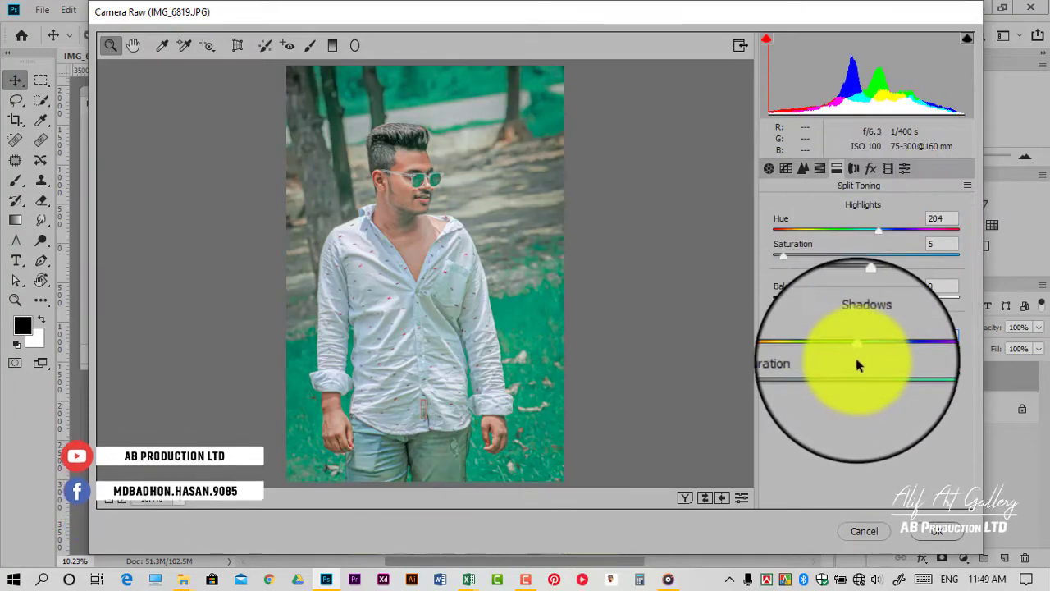
pyautogui.moveTo(858, 352); pyautogui.dragTo(839, 351)
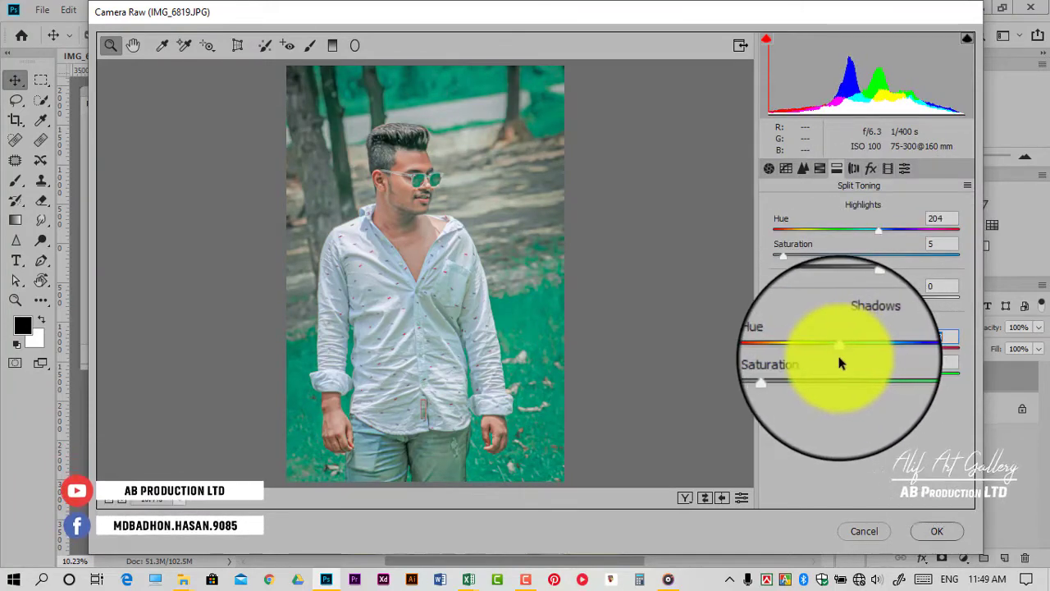
pyautogui.click(920, 530)
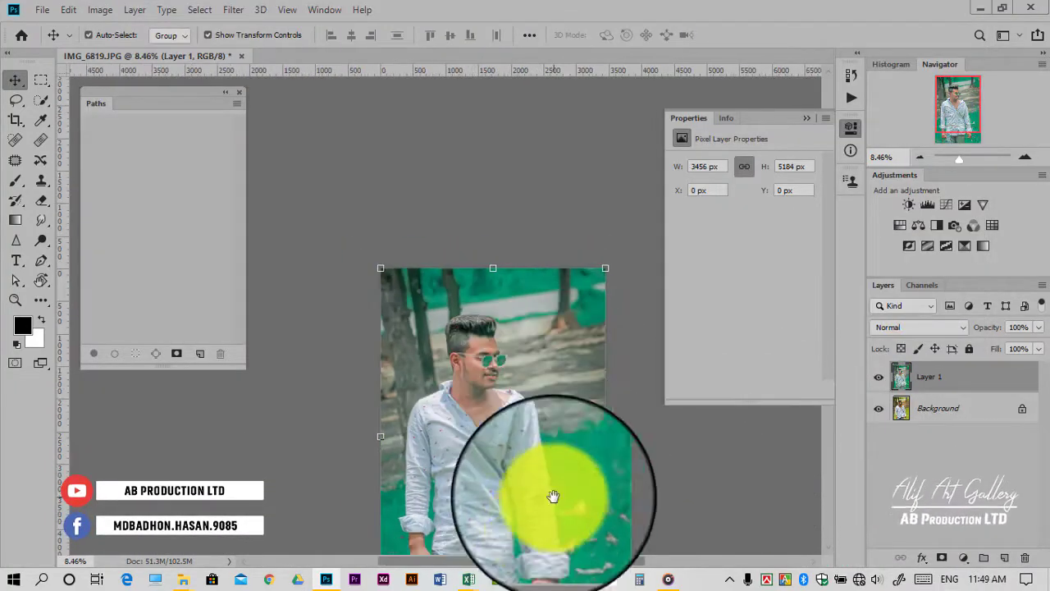
# - Drag Layer 1 onto the New Layer icon to create 'Layer 1 copy'
pyautogui.scroll(-2, 542, 476)
pyautogui.scroll(4, 520, 344)
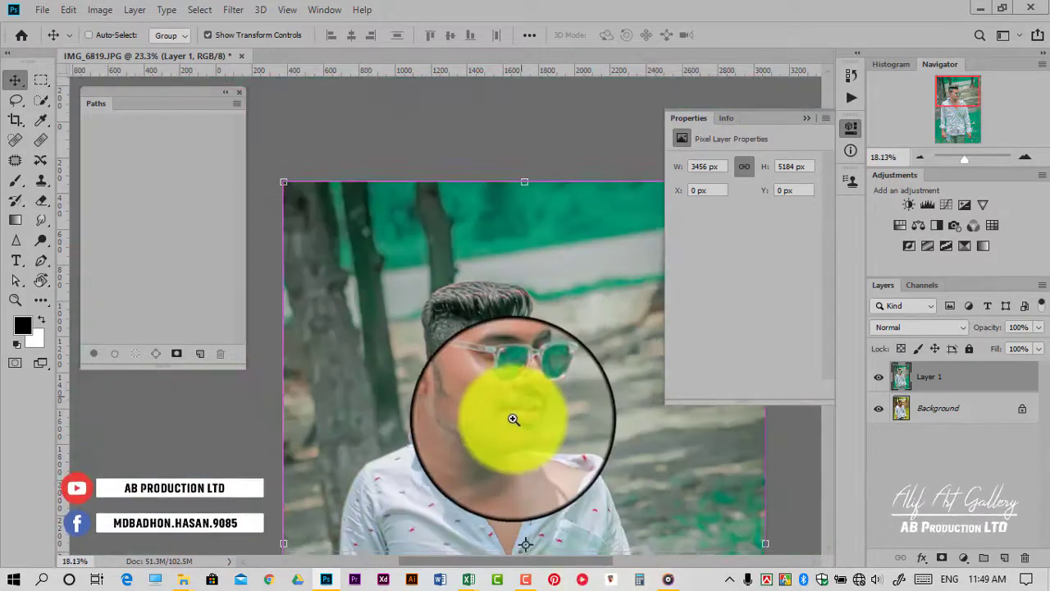
pyautogui.scroll(1, 513, 419)
pyautogui.scroll(-2, 530, 288)
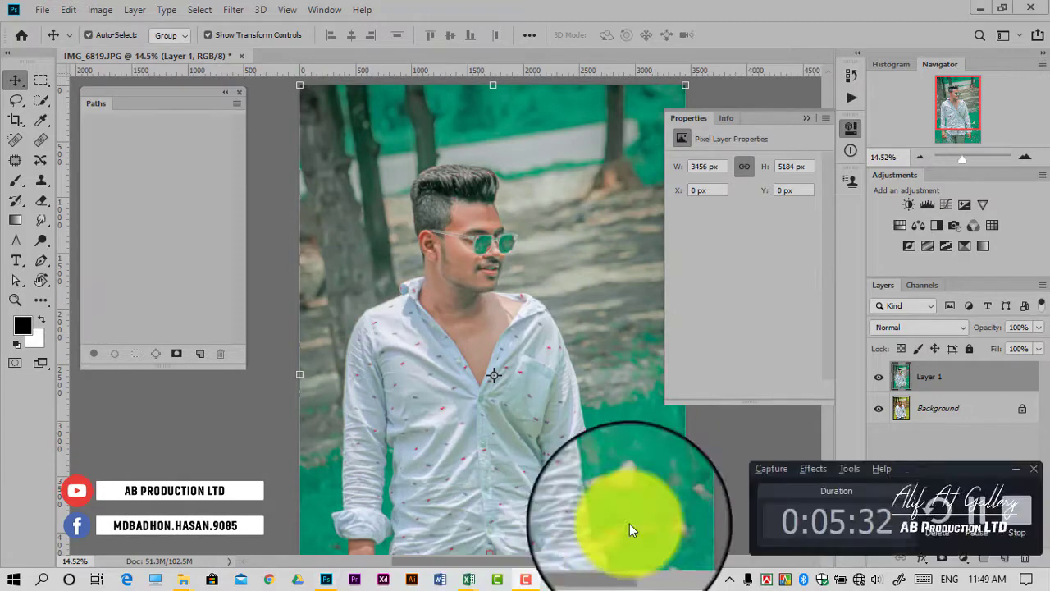
pyautogui.scroll(1, 628, 528)
pyautogui.scroll(1, 550, 462)
pyautogui.scroll(-2, 509, 394)
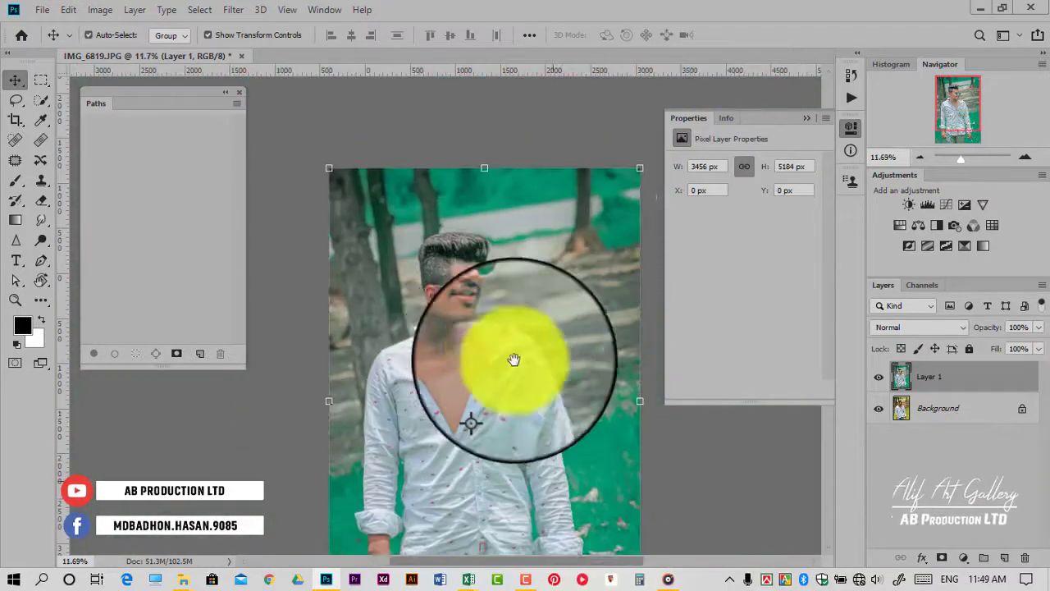
pyautogui.moveTo(938, 376); pyautogui.dragTo(1004, 557)
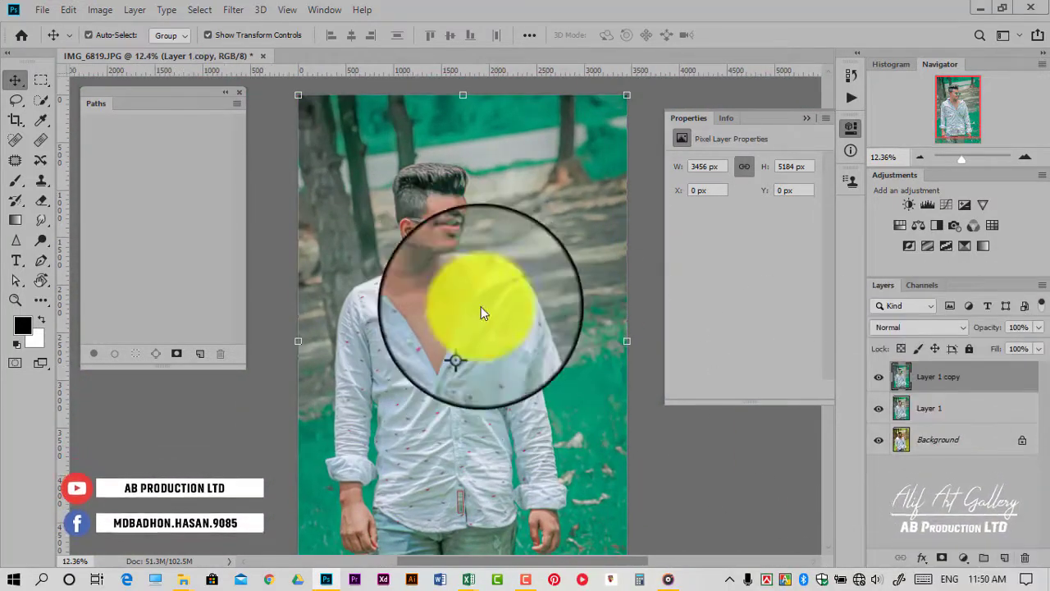
# - Select the Mixer Brush and zoom into the man's face
pyautogui.click(35, 305)
pyautogui.scroll(4, 422, 210)
pyautogui.scroll(-1, 452, 422)
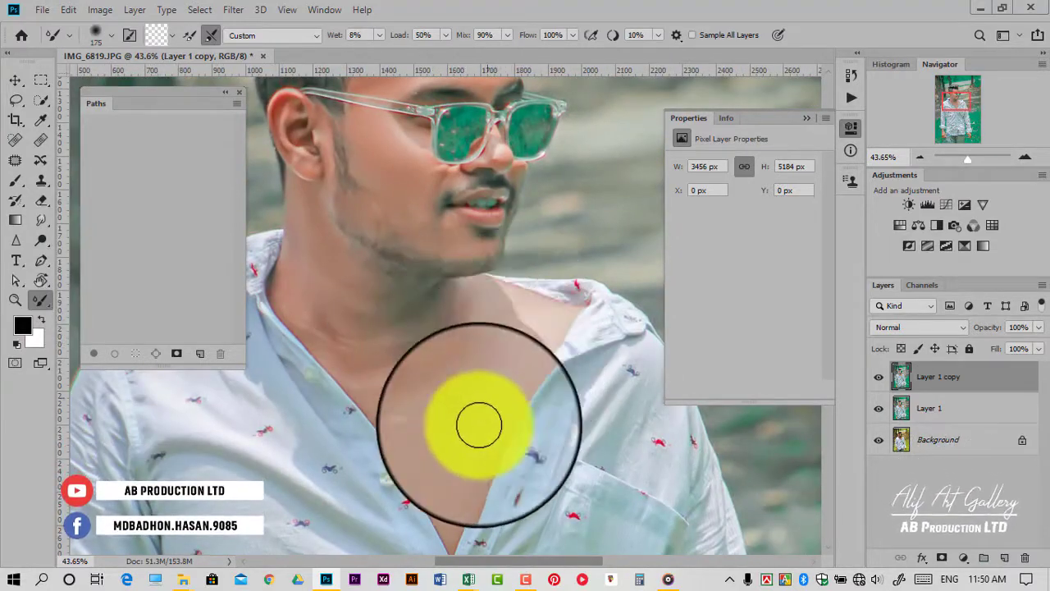
# - Mixer-brush the V-neck, neck and collar skin on Layer 1 copy, then zoom out
pyautogui.moveTo(479, 424)
pyautogui.mouseDown()
pyautogui.moveTo(445, 501)
pyautogui.moveTo(423, 410)
pyautogui.moveTo(454, 386)
pyautogui.mouseUp()
pyautogui.moveTo(387, 412)
pyautogui.mouseDown()
pyautogui.moveTo(295, 284)
pyautogui.moveTo(303, 216)
pyautogui.moveTo(304, 306)
pyautogui.mouseUp()
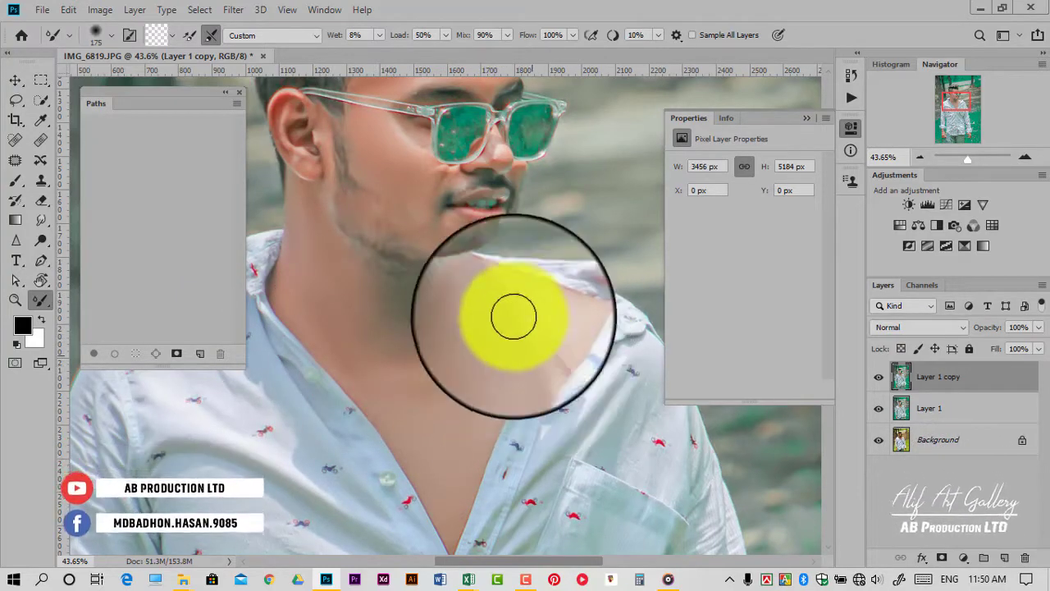
pyautogui.scroll(-3, 541, 394)
pyautogui.scroll(2, 448, 343)
pyautogui.scroll(2, 422, 399)
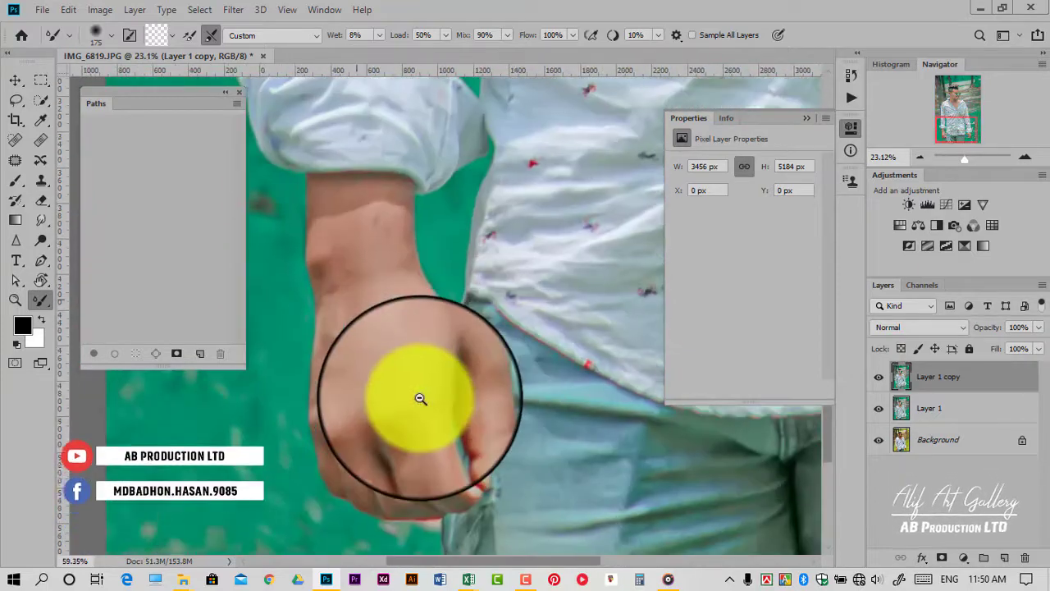
pyautogui.scroll(1, 351, 287)
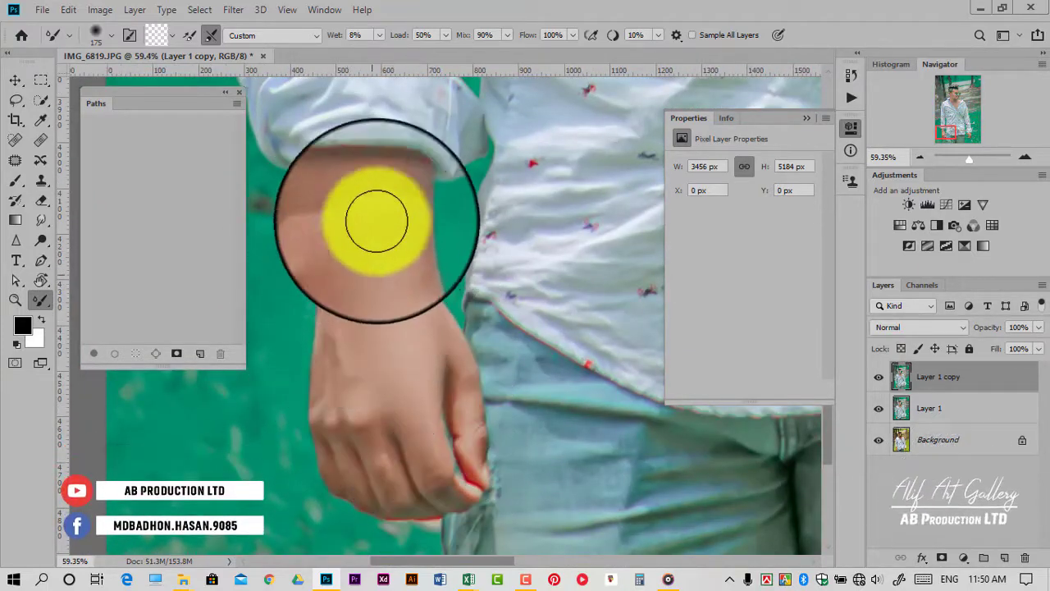
pyautogui.moveTo(462, 412)
pyautogui.mouseDown()
pyautogui.moveTo(433, 293)
pyautogui.moveTo(375, 235)
pyautogui.moveTo(375, 270)
pyautogui.moveTo(463, 450)
pyautogui.moveTo(592, 484)
pyautogui.moveTo(460, 463)
pyautogui.moveTo(517, 375)
pyautogui.moveTo(251, 298)
pyautogui.moveTo(369, 339)
pyautogui.moveTo(575, 439)
pyautogui.moveTo(14, 101)
pyautogui.mouseUp()
# - Open the Camera Raw Filter, lift the blacks and pull the shadows down
pyautogui.click(15, 79)
pyautogui.click(233, 9)
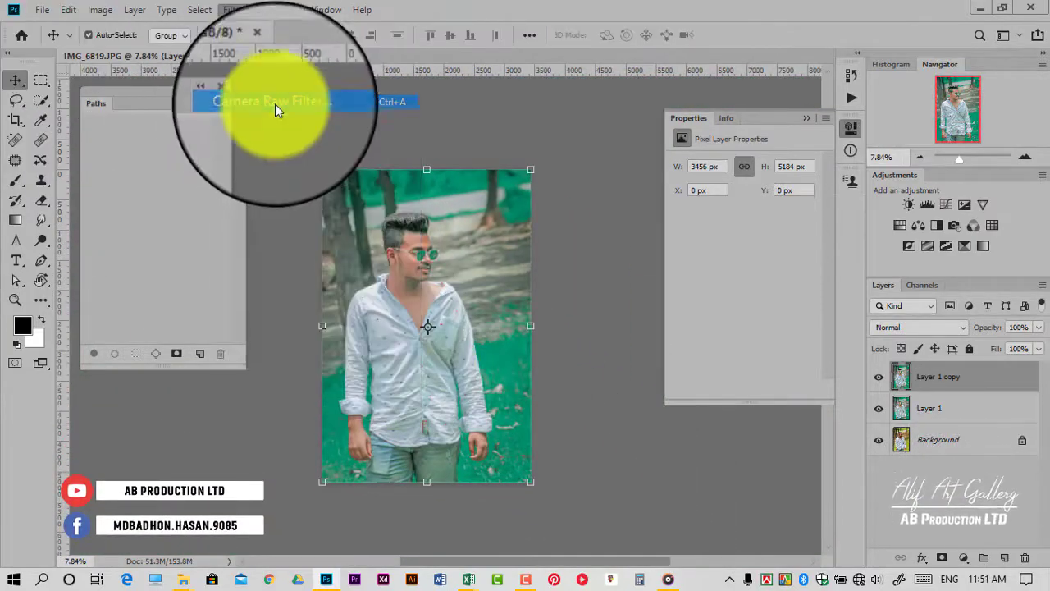
pyautogui.scroll(-2, 898, 476)
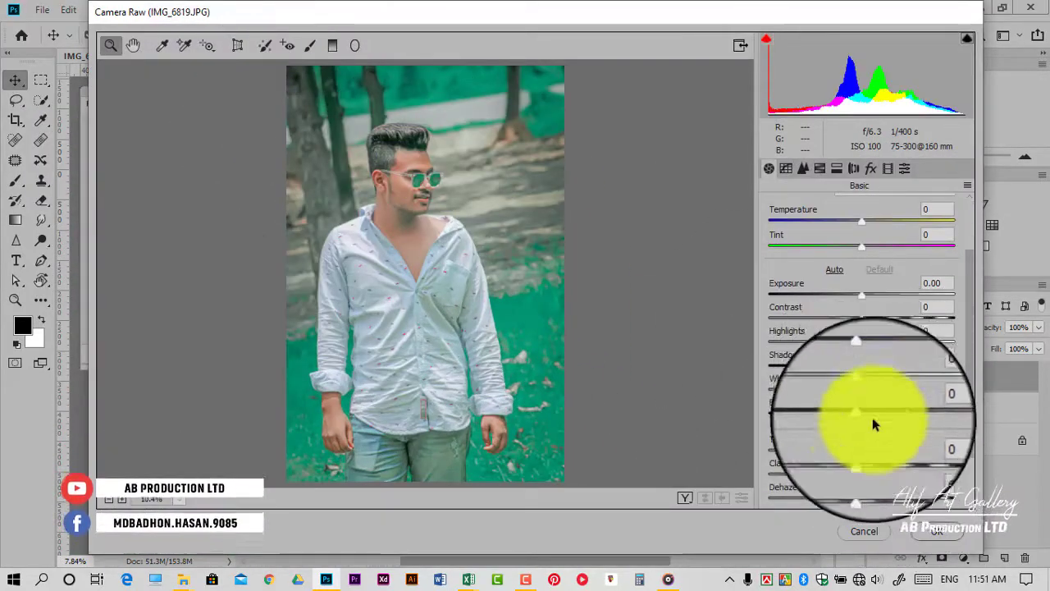
pyautogui.moveTo(862, 340); pyautogui.dragTo(819, 348)
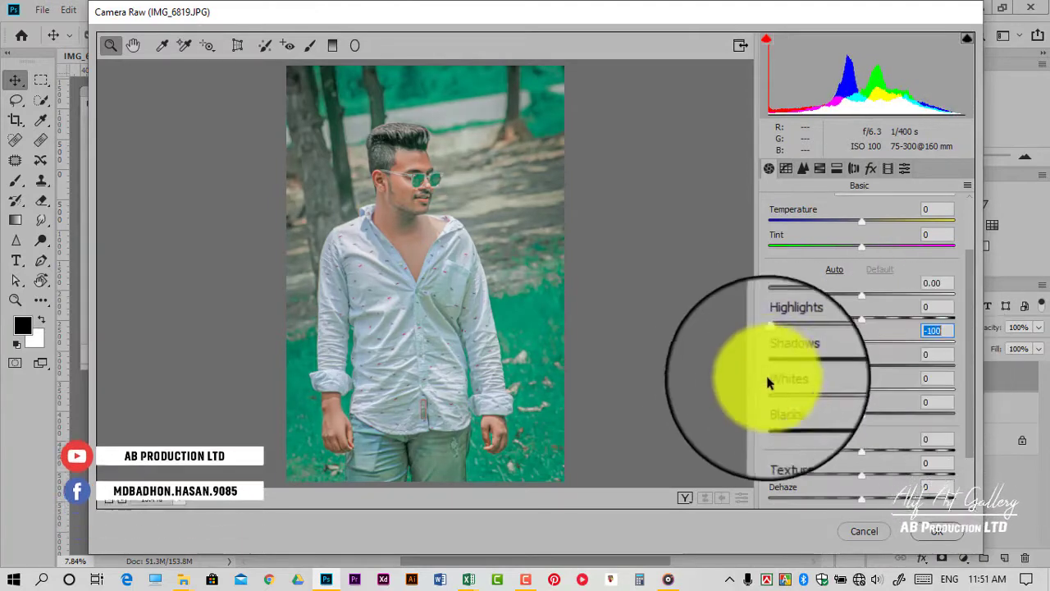
pyautogui.moveTo(884, 413); pyautogui.dragTo(867, 420)
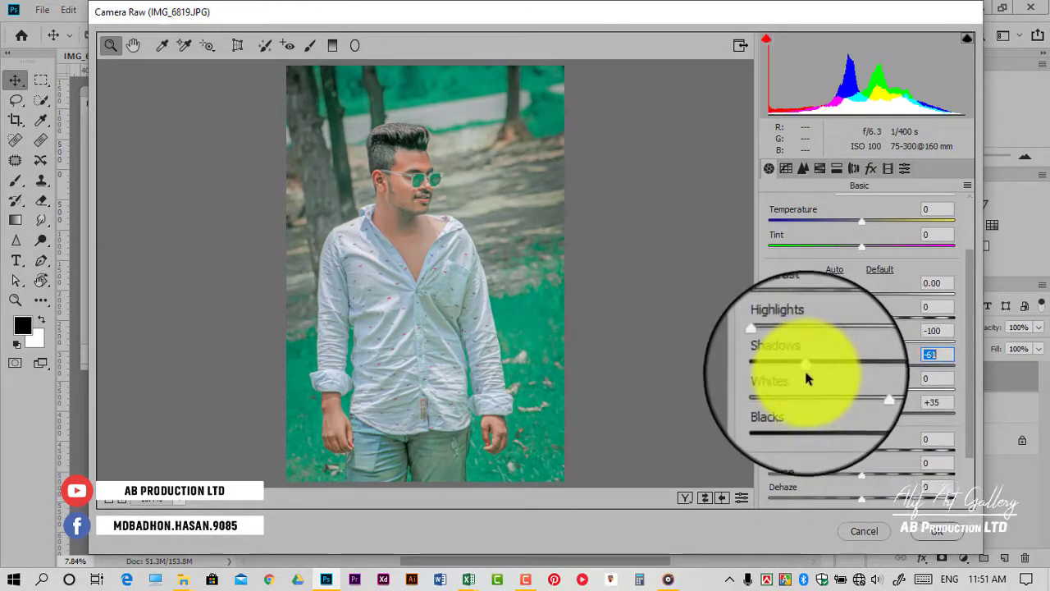
pyautogui.moveTo(870, 454); pyautogui.dragTo(867, 479)
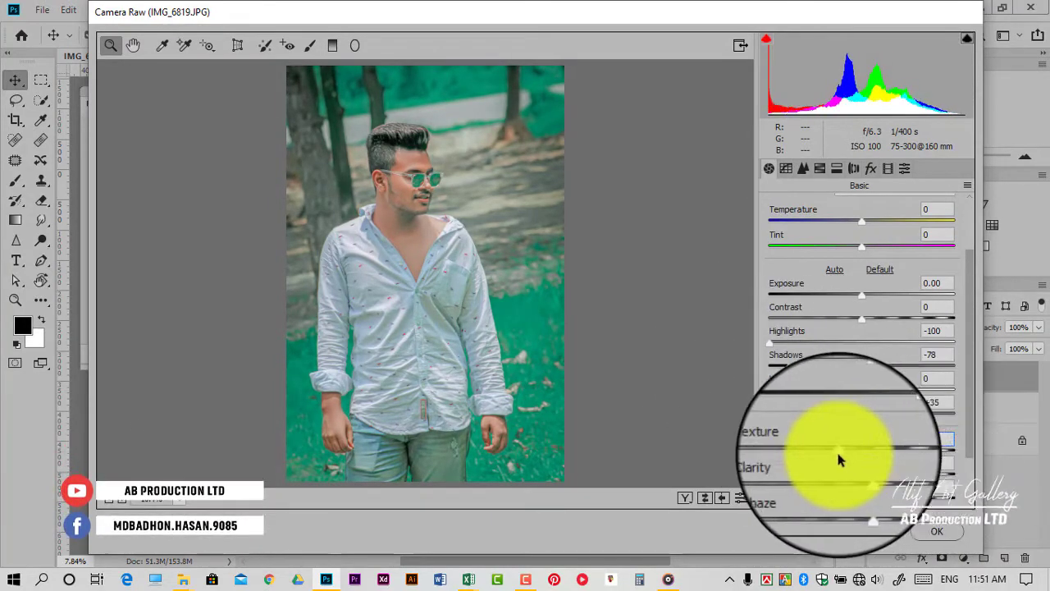
# - Brush Exposure +0.25, Texture −100 and Clarity −100 over the forehead and face, then apply
pyautogui.click(310, 45)
pyautogui.scroll(3, 446, 283)
pyautogui.scroll(2, 446, 283)
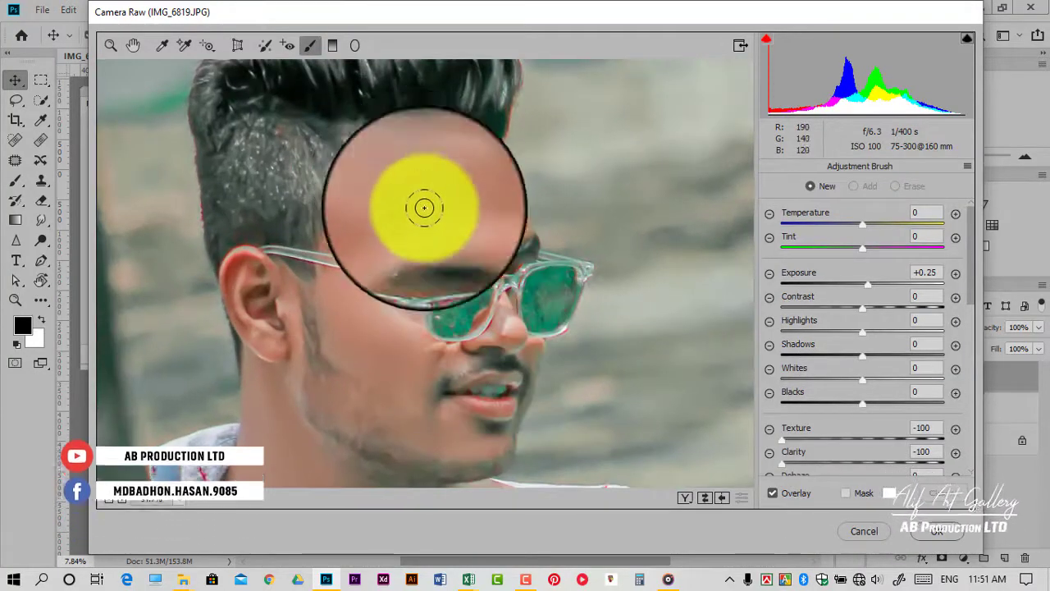
pyautogui.click(400, 174)
pyautogui.click(846, 493)
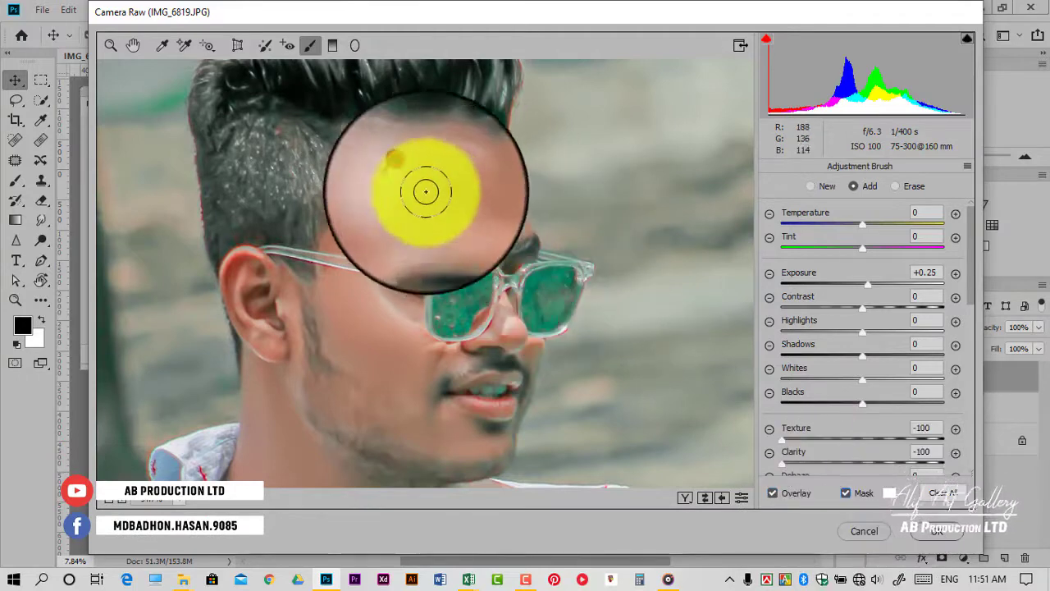
pyautogui.moveTo(388, 181)
pyautogui.mouseDown()
pyautogui.moveTo(468, 210)
pyautogui.moveTo(358, 230)
pyautogui.moveTo(352, 293)
pyautogui.moveTo(392, 321)
pyautogui.moveTo(436, 422)
pyautogui.moveTo(328, 375)
pyautogui.moveTo(312, 222)
pyautogui.moveTo(308, 378)
pyautogui.moveTo(356, 334)
pyautogui.moveTo(287, 241)
pyautogui.moveTo(356, 263)
pyautogui.moveTo(528, 234)
pyautogui.moveTo(430, 307)
pyautogui.moveTo(441, 363)
pyautogui.moveTo(281, 136)
pyautogui.moveTo(375, 292)
pyautogui.moveTo(434, 304)
pyautogui.moveTo(605, 281)
pyautogui.moveTo(427, 172)
pyautogui.mouseUp()
pyautogui.scroll(5, 426, 171)
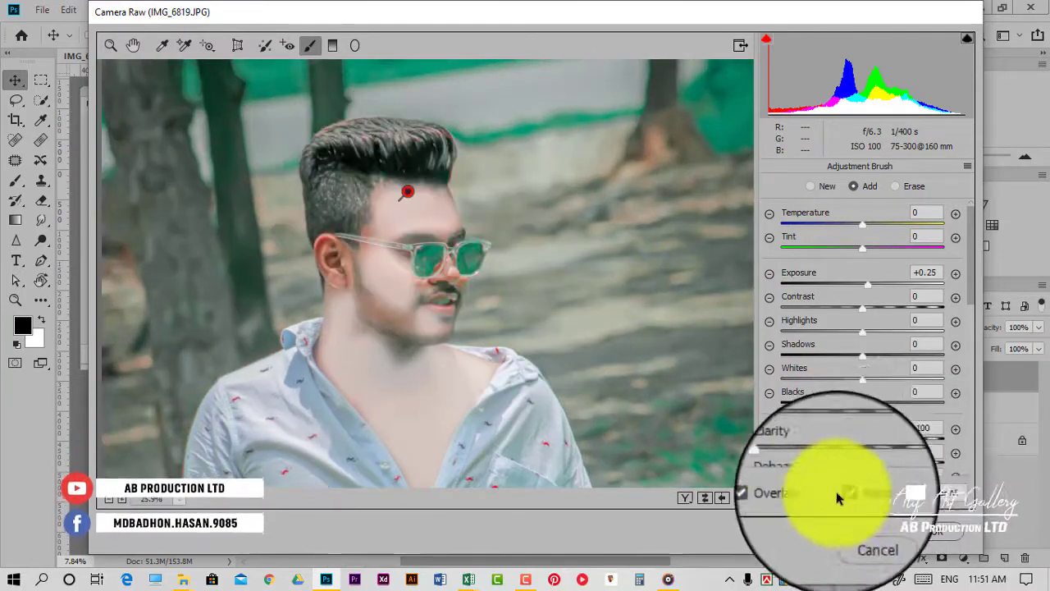
pyautogui.click(790, 440)
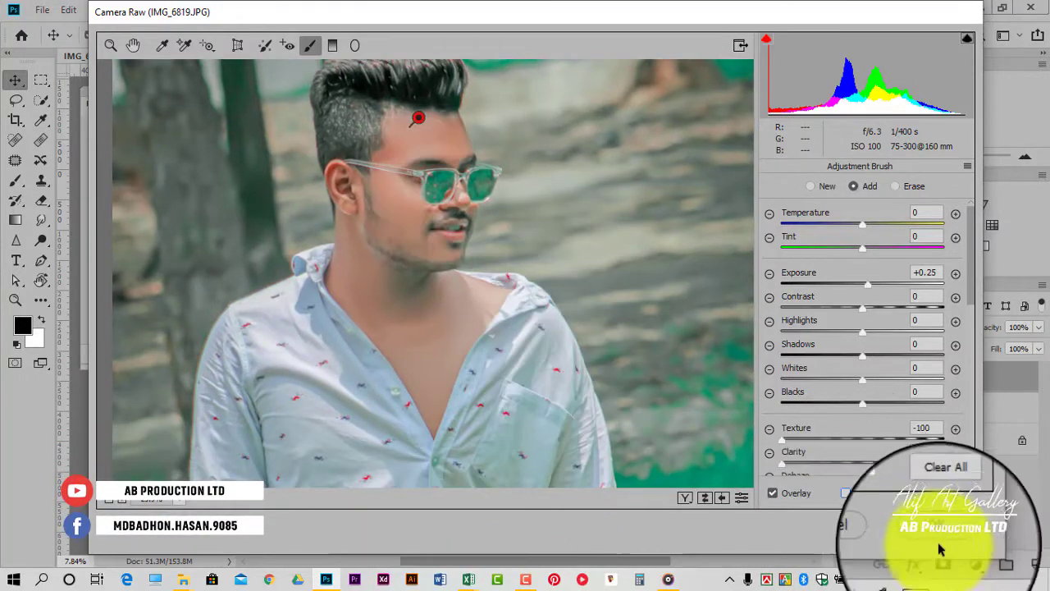
pyautogui.click(934, 531)
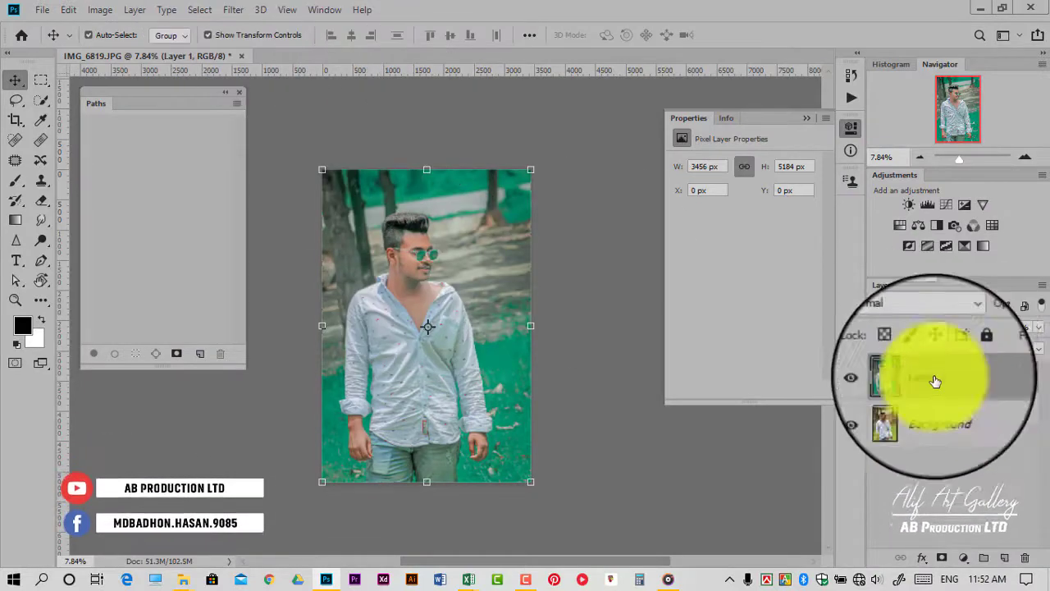
# - Duplicate Layer 1; in Camera Raw, desaturate greens, shift aquas to teal, adjust calibration primaries
pyautogui.moveTo(933, 376); pyautogui.dragTo(1004, 557)
pyautogui.click(232, 10)
pyautogui.click(275, 101)
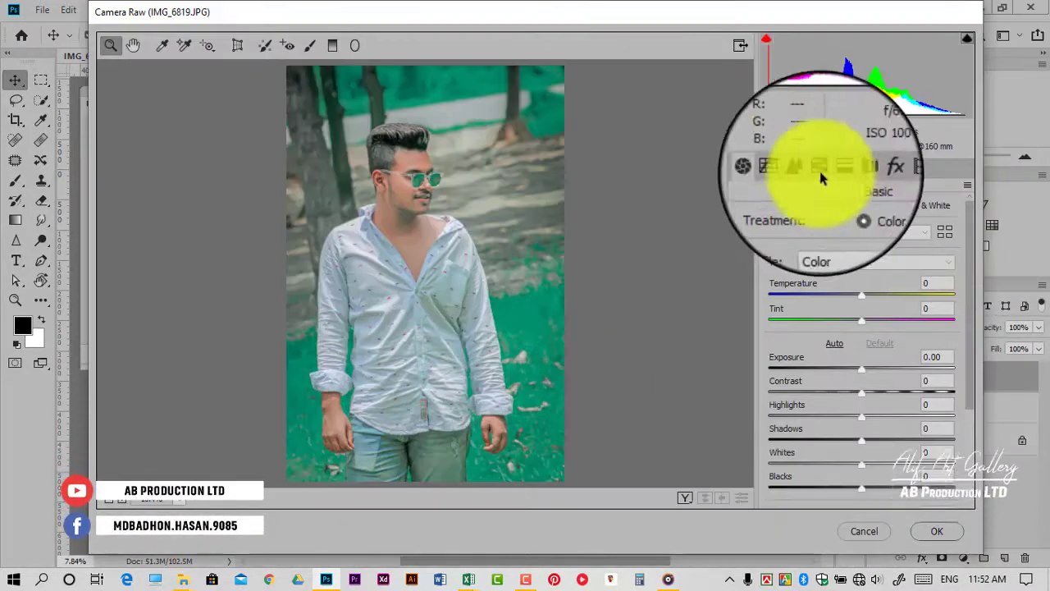
pyautogui.click(803, 168)
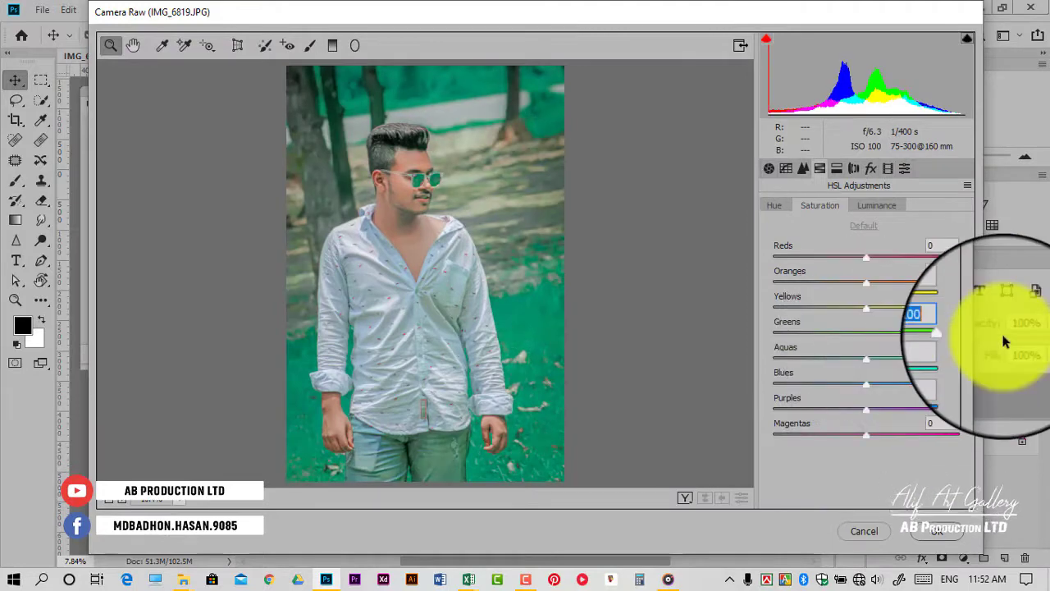
pyautogui.moveTo(891, 339); pyautogui.dragTo(771, 360)
pyautogui.moveTo(866, 358); pyautogui.dragTo(715, 369)
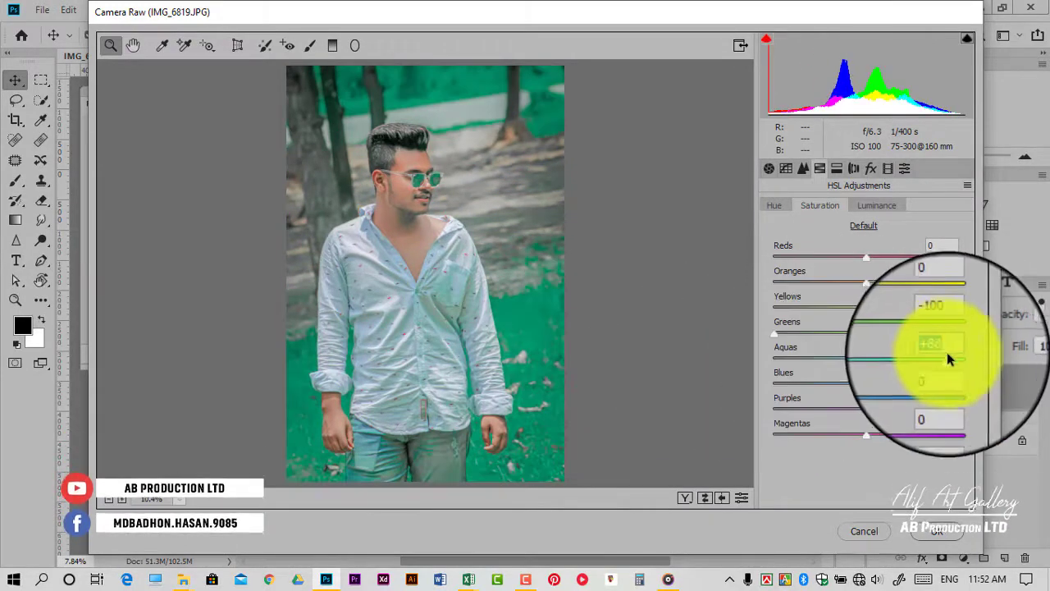
pyautogui.moveTo(866, 358); pyautogui.dragTo(894, 364)
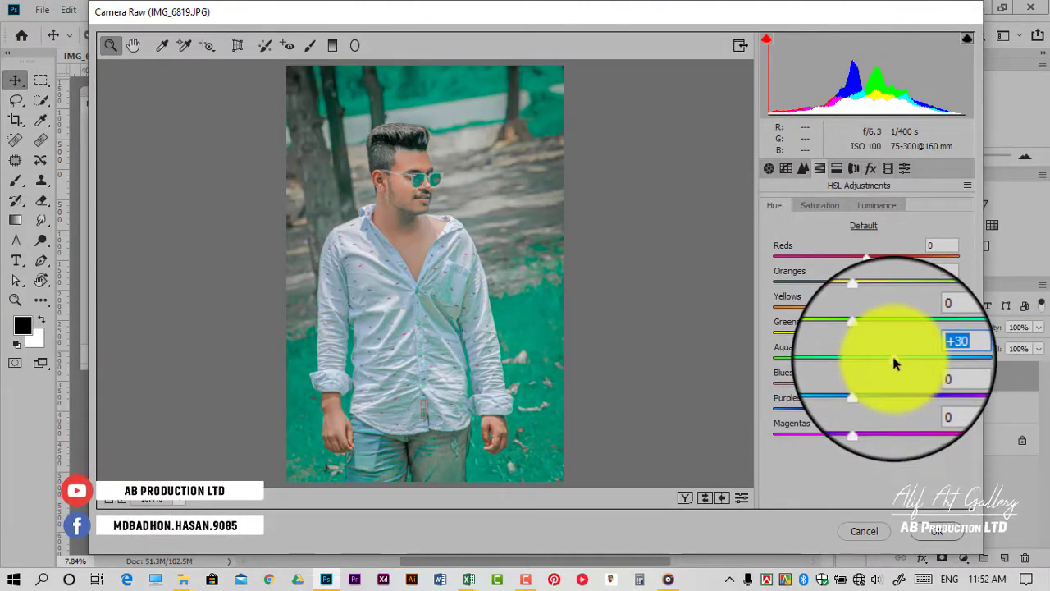
pyautogui.click(888, 168)
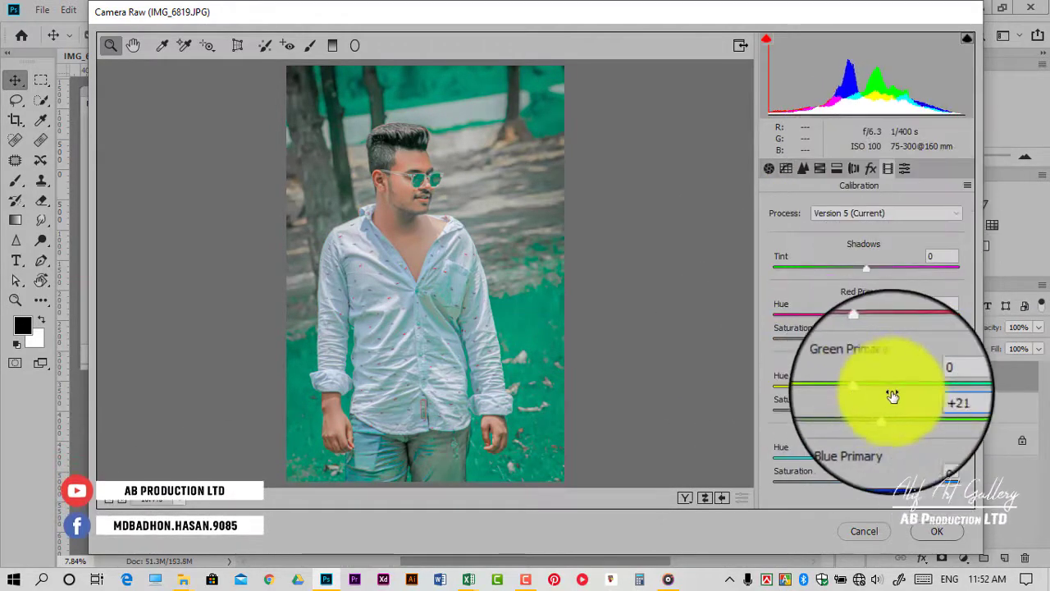
pyautogui.moveTo(893, 387)
pyautogui.mouseDown()
pyautogui.moveTo(760, 401)
pyautogui.moveTo(856, 409)
pyautogui.mouseUp()
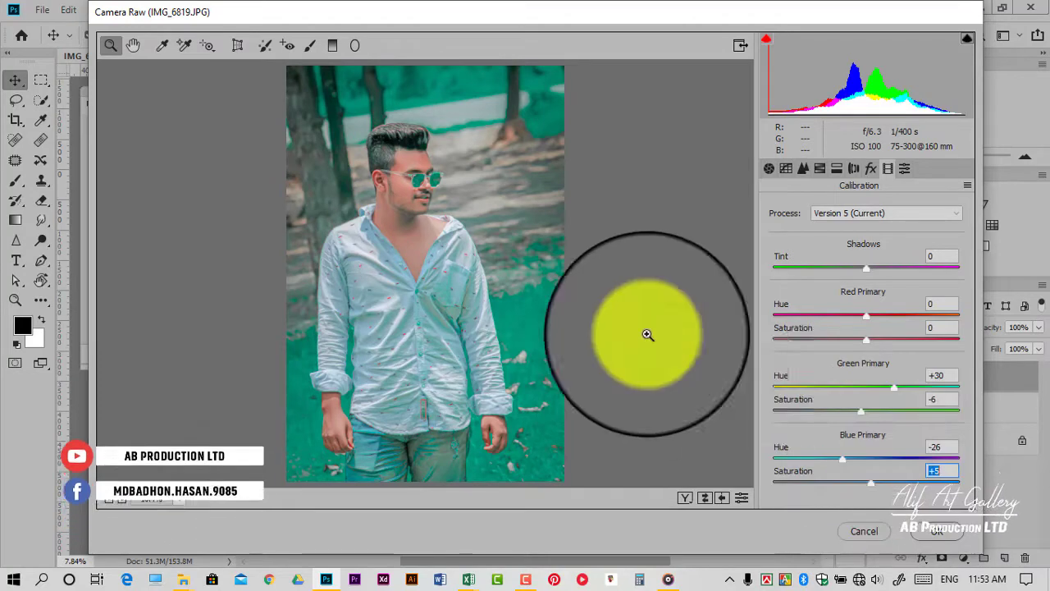
pyautogui.moveTo(866, 339)
pyautogui.mouseDown()
pyautogui.moveTo(850, 339)
pyautogui.moveTo(894, 316)
pyautogui.mouseUp()
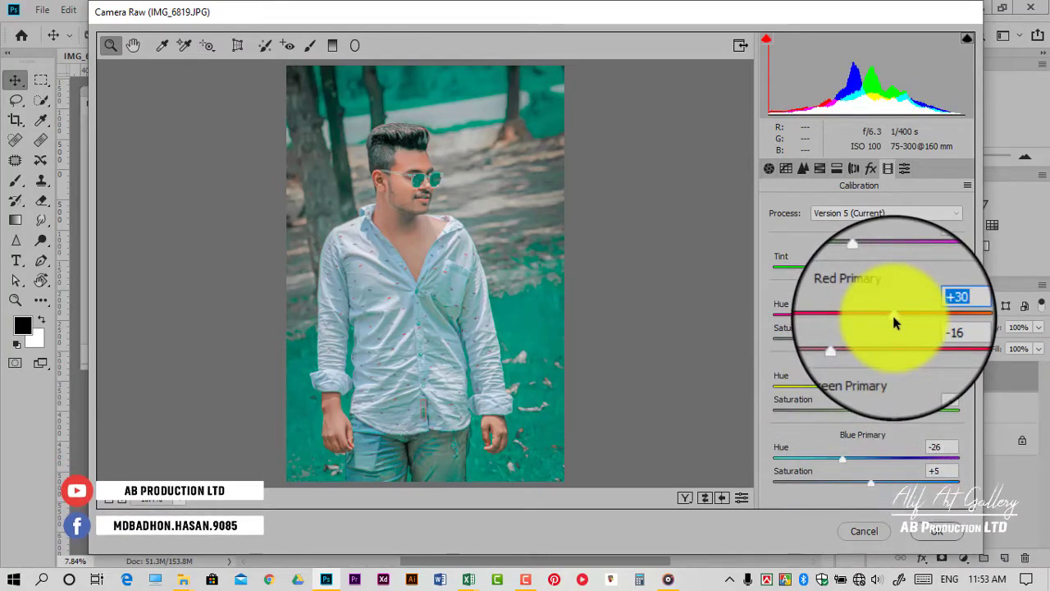
# - Boost Aquas to +100 and Reds to +78, drop Purples to −100, cut Magentas, then apply
pyautogui.click(820, 168)
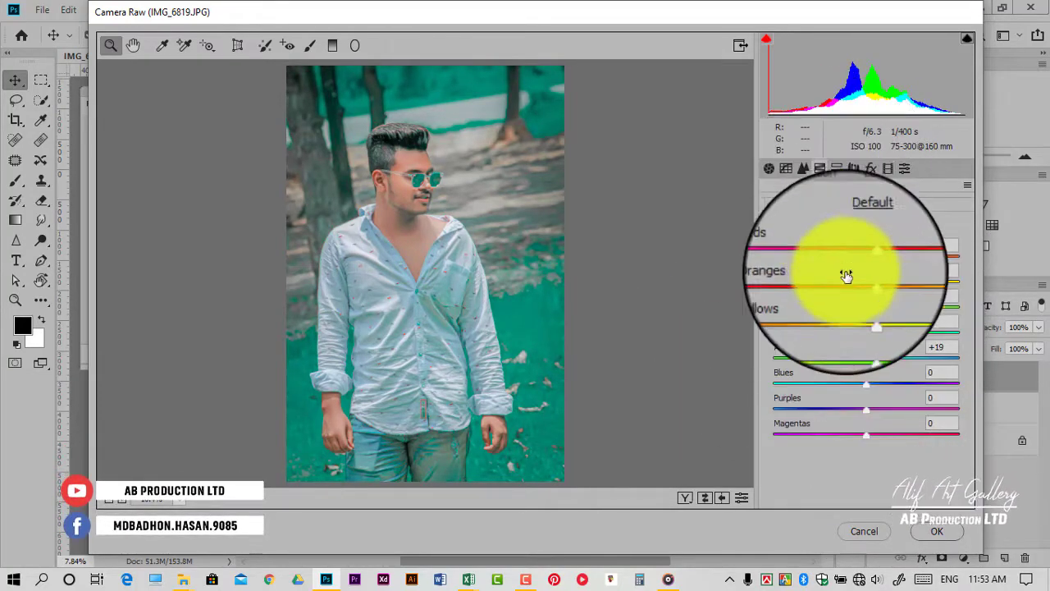
pyautogui.click(846, 203)
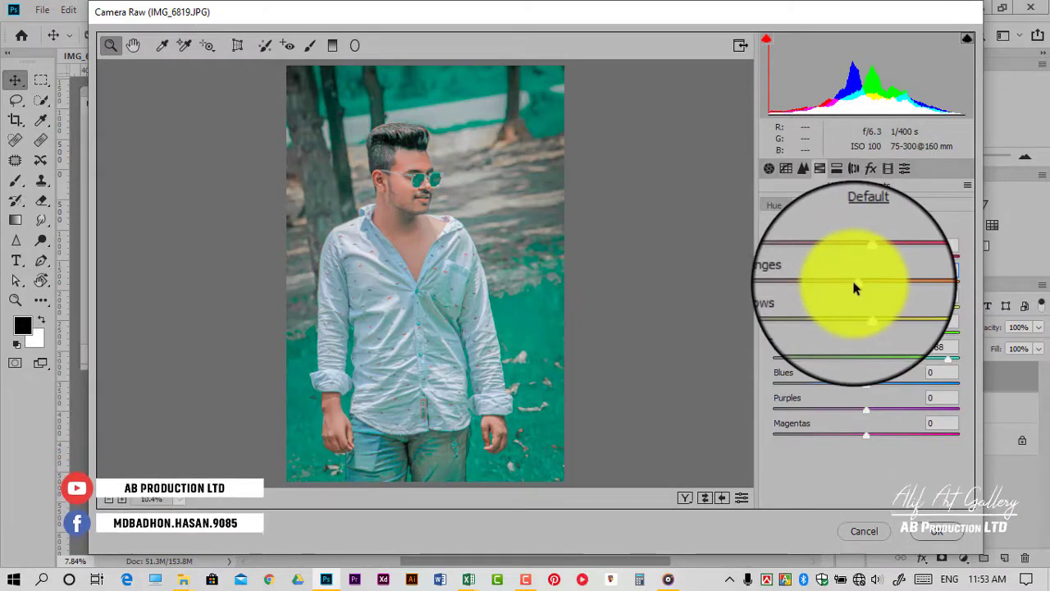
pyautogui.moveTo(948, 359); pyautogui.dragTo(960, 359)
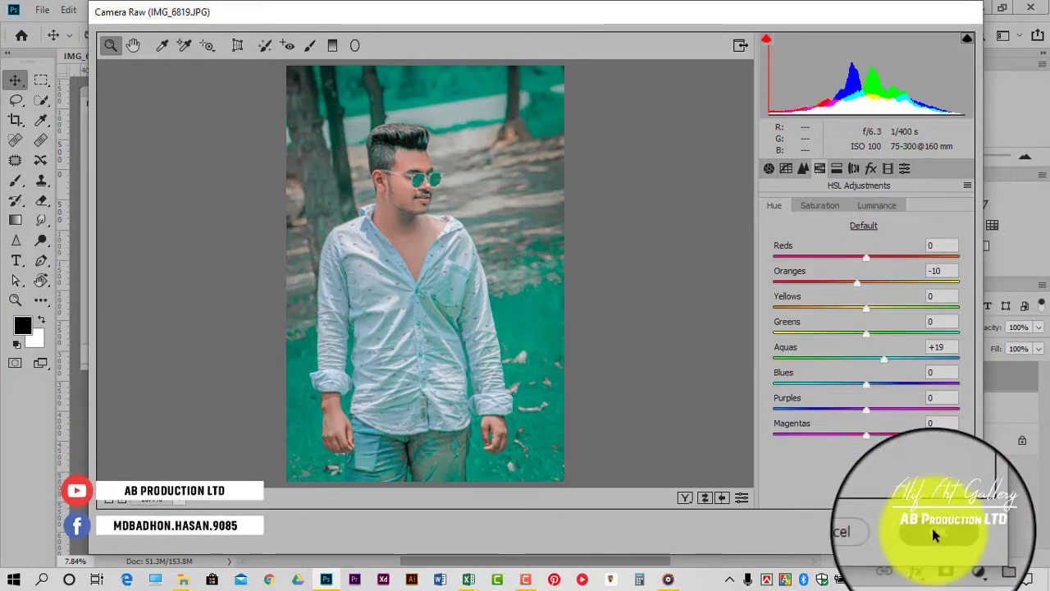
pyautogui.click(820, 205)
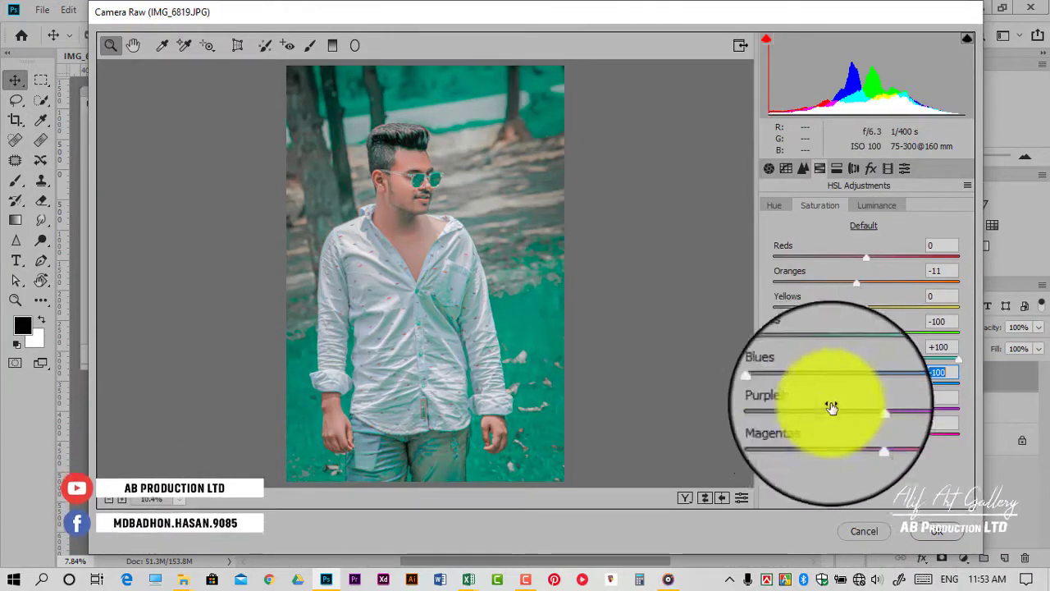
pyautogui.moveTo(832, 408); pyautogui.dragTo(744, 417)
pyautogui.moveTo(866, 435); pyautogui.dragTo(777, 435)
pyautogui.moveTo(866, 257); pyautogui.dragTo(902, 257)
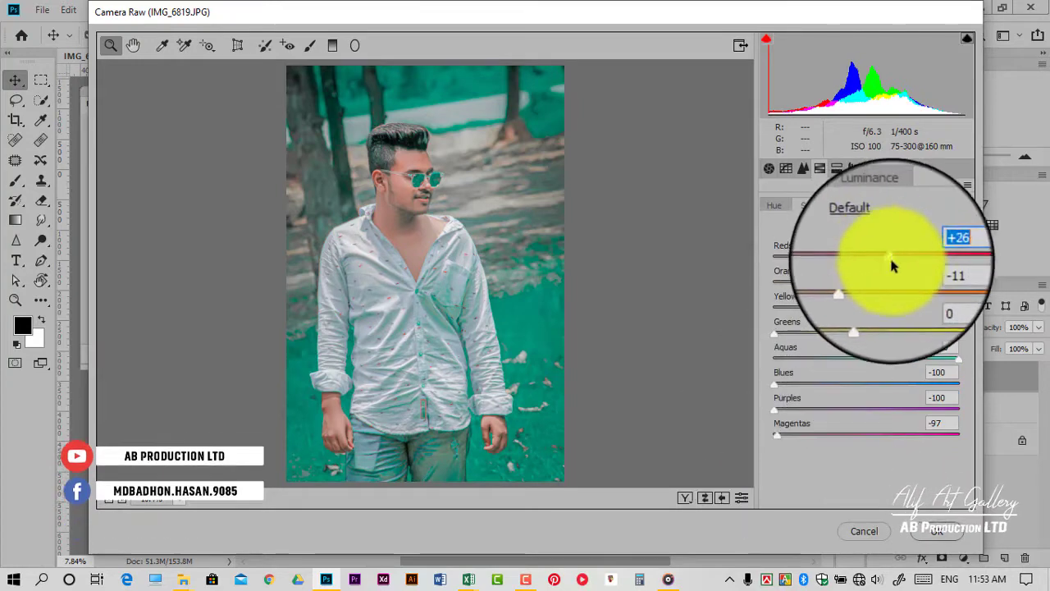
pyautogui.moveTo(907, 295); pyautogui.dragTo(901, 299)
pyautogui.moveTo(902, 257); pyautogui.dragTo(911, 257)
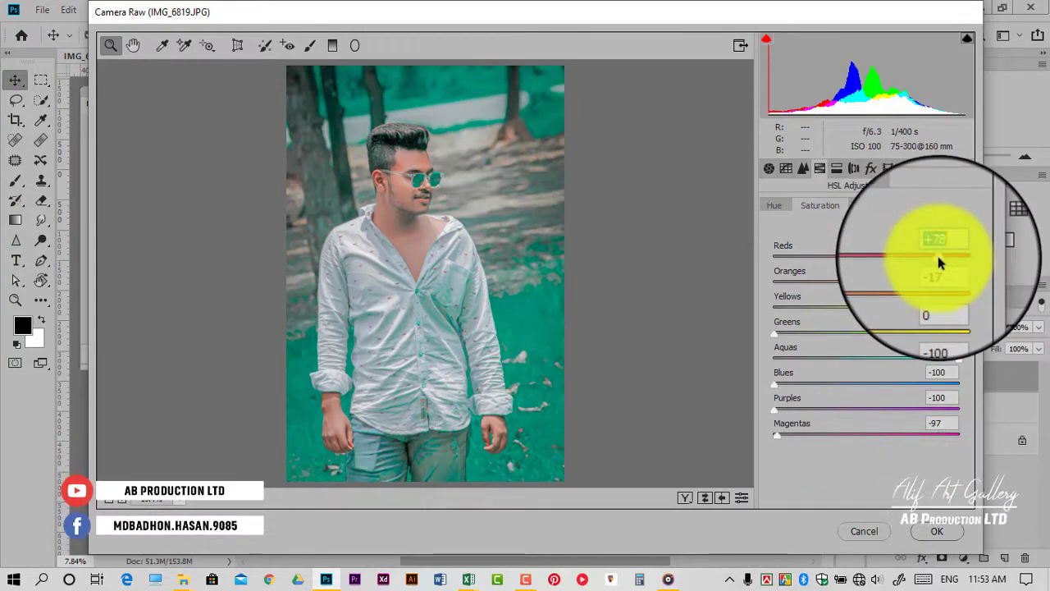
pyautogui.click(937, 531)
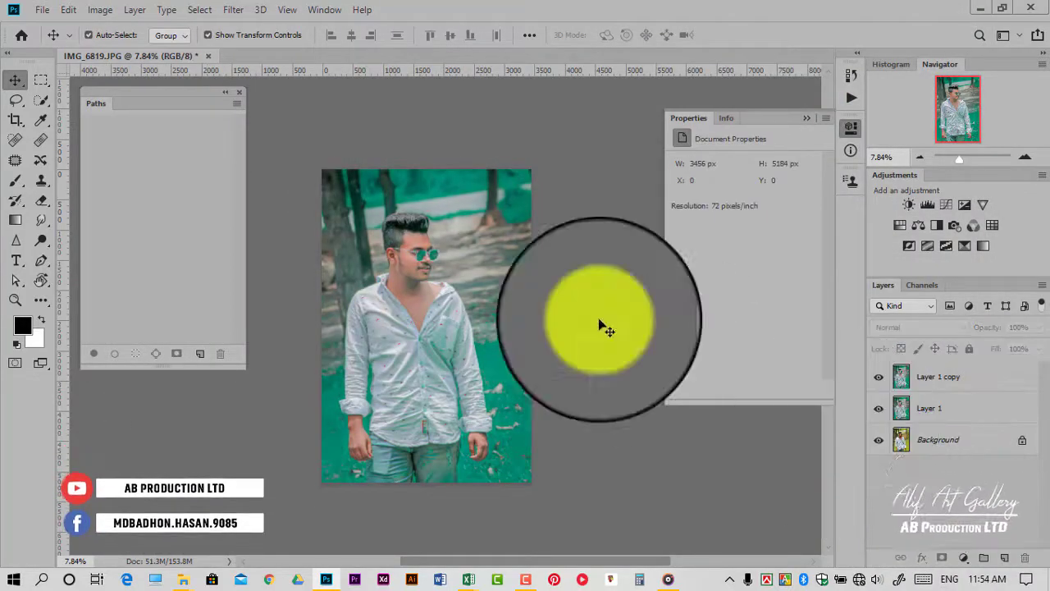
# - Give Layer 1 copy a Camera Raw post-crop vignette: Highlight Priority, Amount −12, Midpoint 42
pyautogui.click(233, 9)
pyautogui.press('Escape')
pyautogui.click(944, 377)
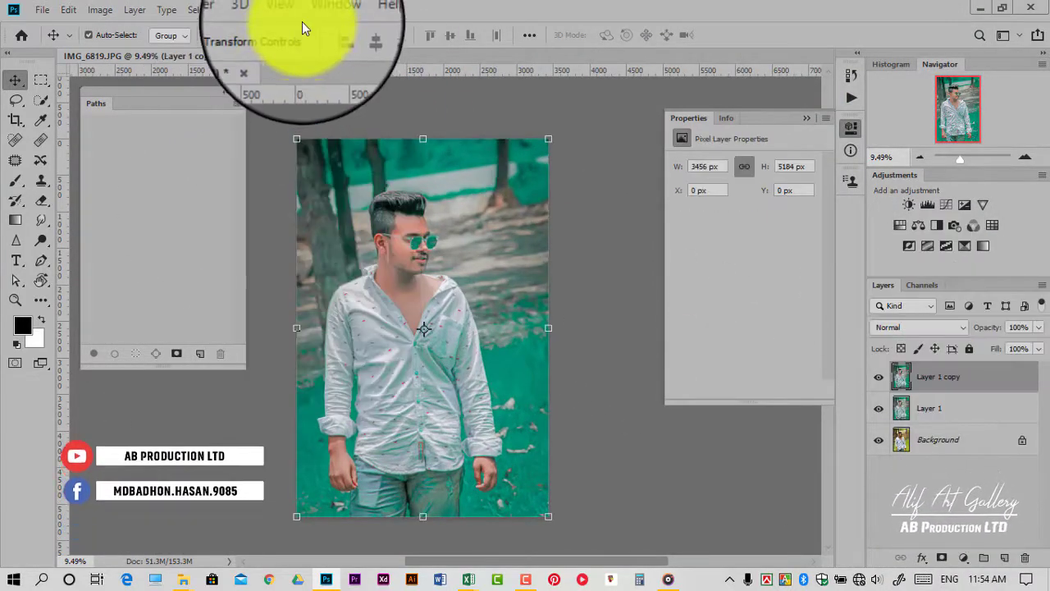
pyautogui.click(233, 9)
pyautogui.click(257, 101)
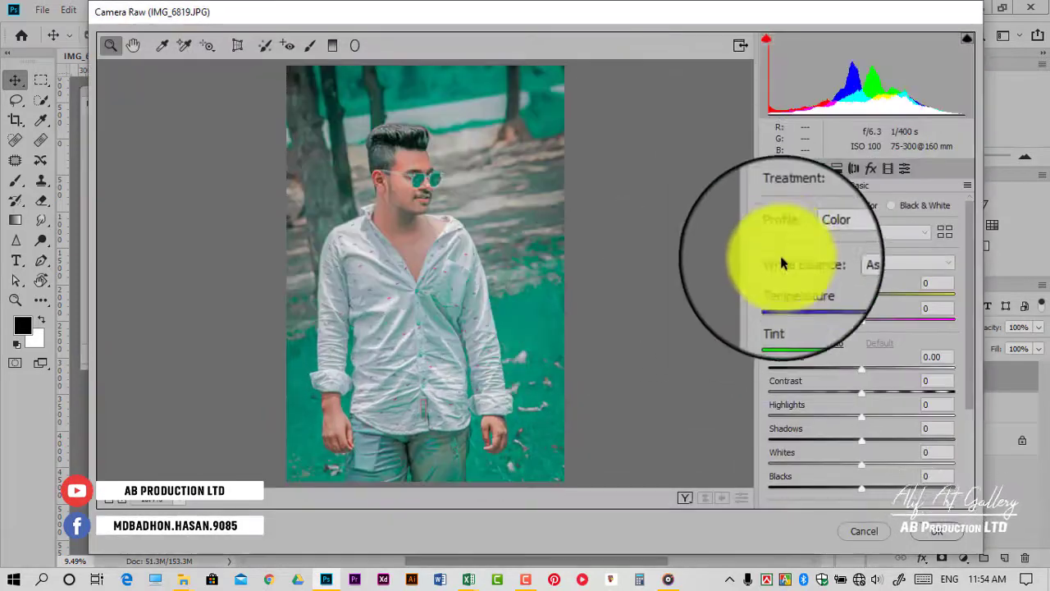
pyautogui.click(871, 167)
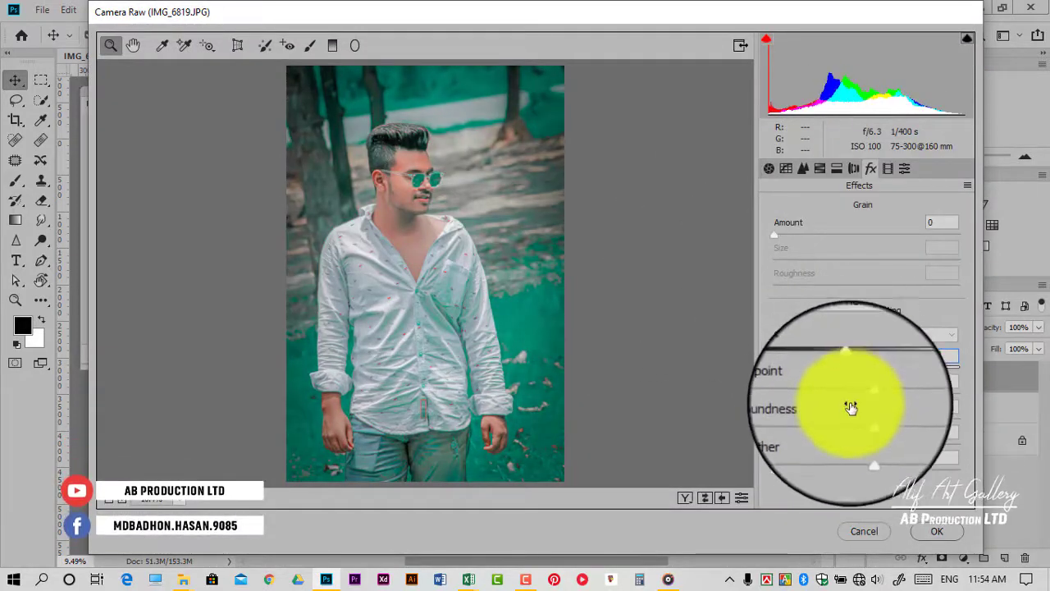
pyautogui.click(937, 531)
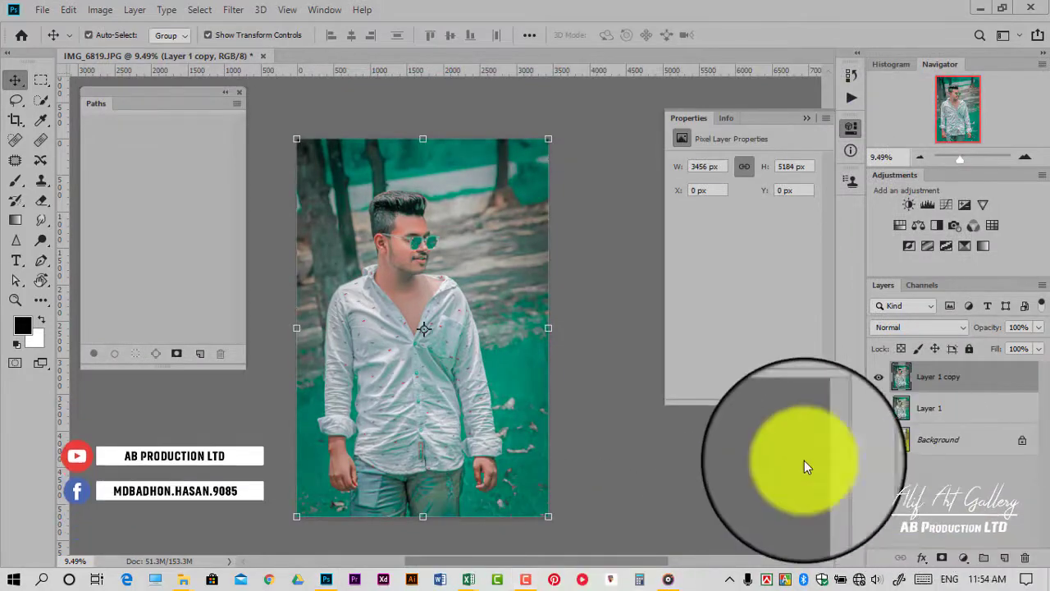
pyautogui.scroll(5, 476, 270)
pyautogui.scroll(3, 378, 178)
# - Blend the skin across the man's forehead with the Mixer Brush
pyautogui.scroll(2, 271, 201)
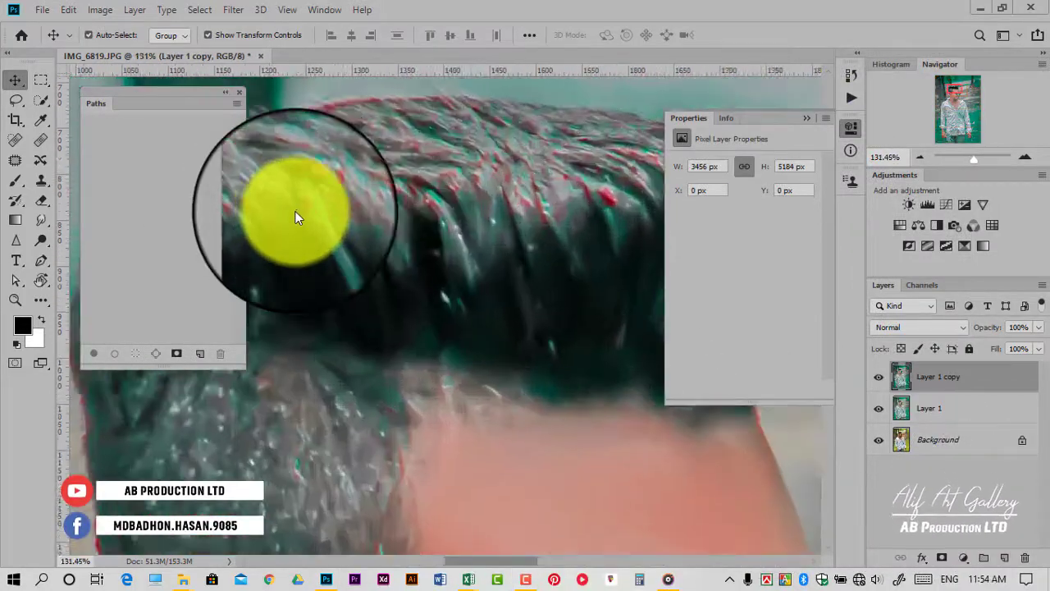
pyautogui.scroll(-4, 509, 201)
pyautogui.scroll(-3, 542, 262)
pyautogui.scroll(4, 566, 329)
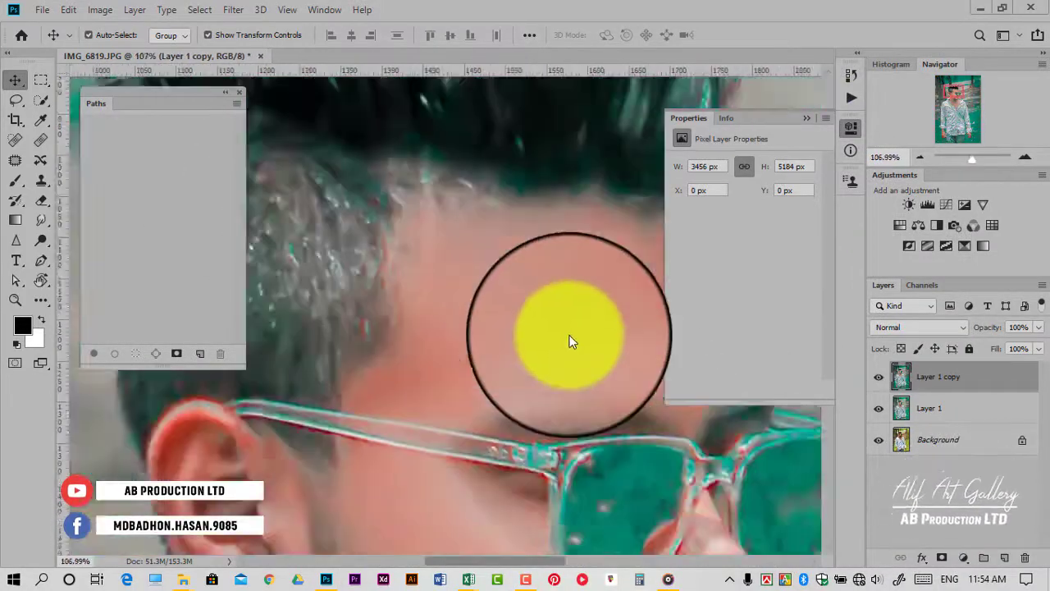
pyautogui.scroll(-2, 566, 336)
pyautogui.click(81, 279)
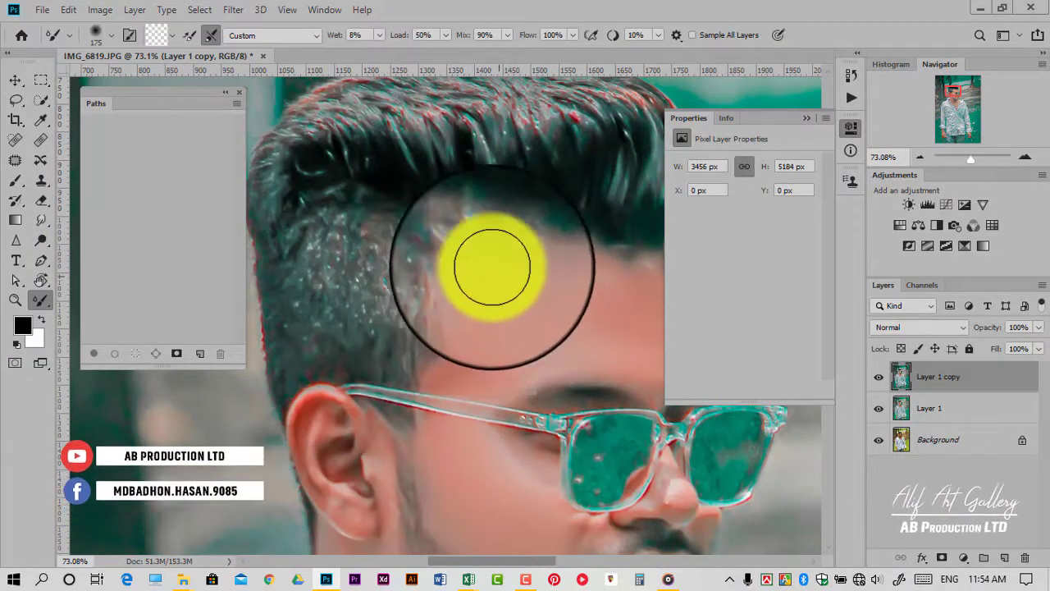
pyautogui.moveTo(493, 265); pyautogui.dragTo(568, 277)
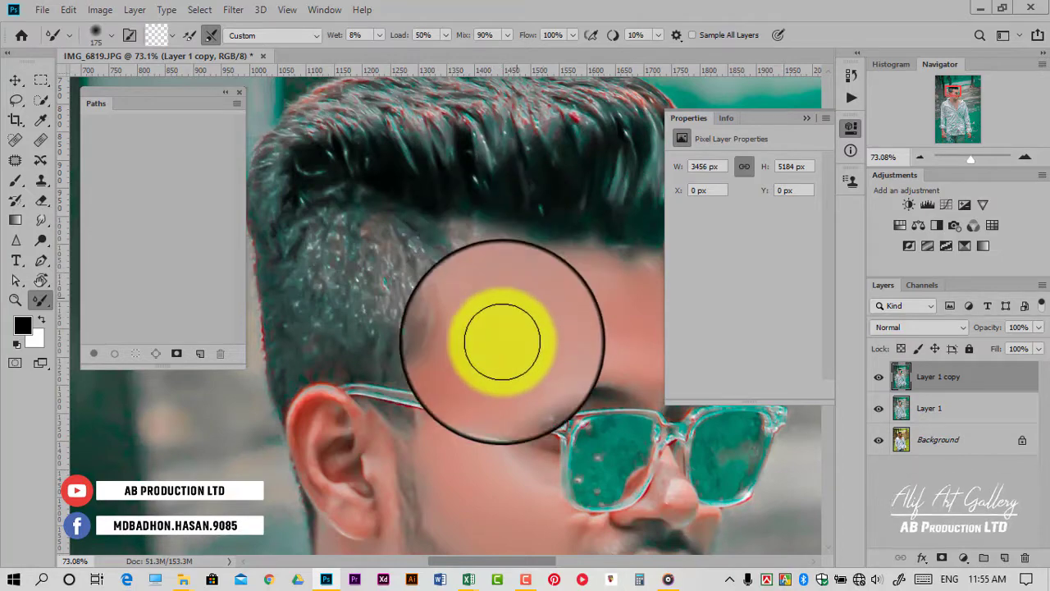
pyautogui.moveTo(481, 357); pyautogui.dragTo(585, 301)
# - Blend the skin on the ear, temple and jaw, and around the lips and chin
pyautogui.moveTo(629, 331)
pyautogui.mouseDown()
pyautogui.moveTo(402, 239)
pyautogui.moveTo(393, 211)
pyautogui.moveTo(433, 199)
pyautogui.moveTo(394, 192)
pyautogui.moveTo(410, 206)
pyautogui.moveTo(403, 259)
pyautogui.mouseUp()
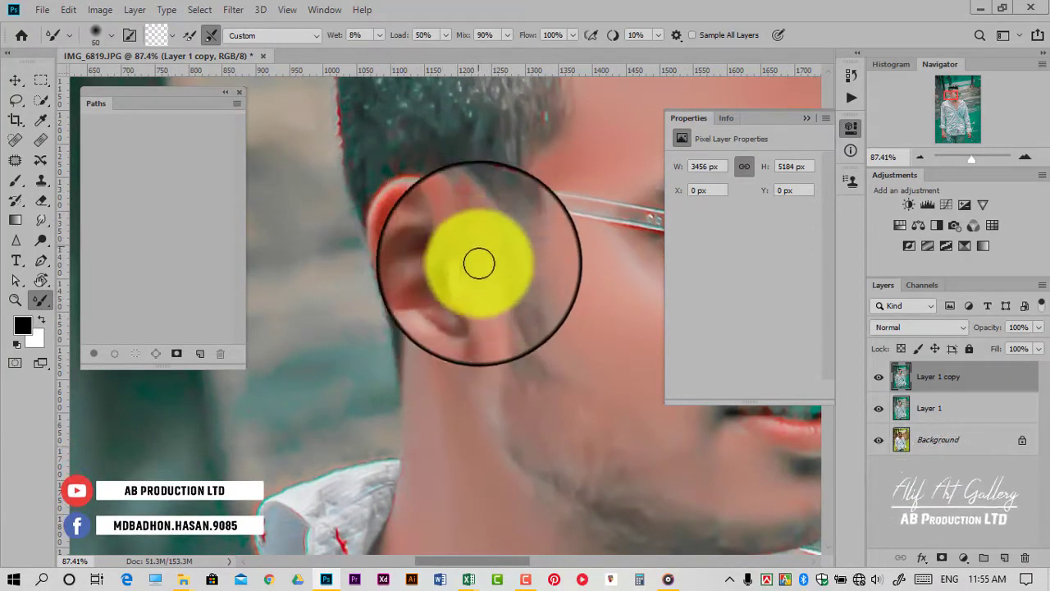
pyautogui.moveTo(480, 263); pyautogui.dragTo(479, 245)
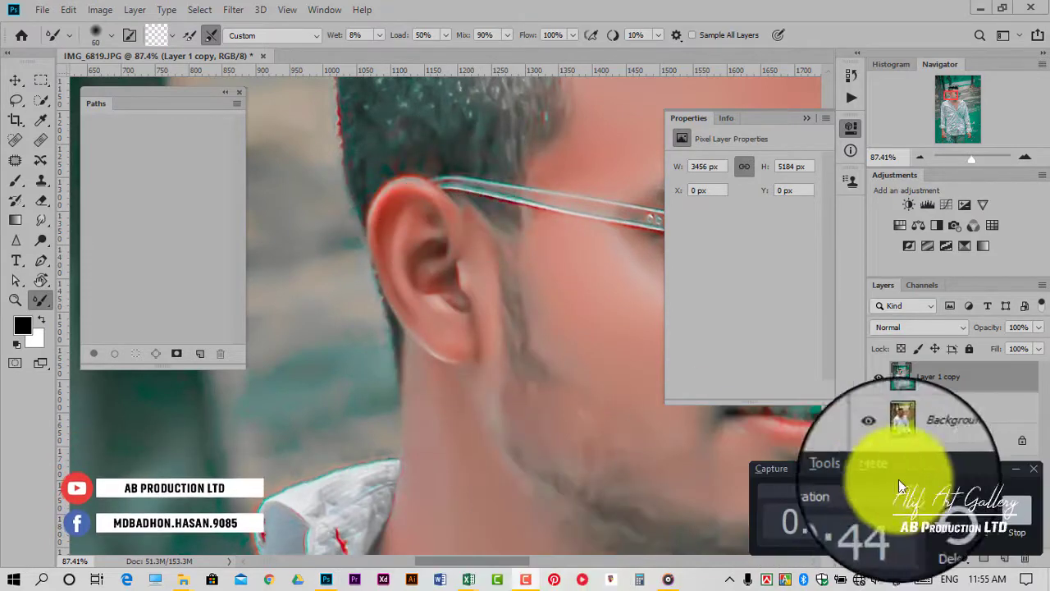
pyautogui.moveTo(517, 158); pyautogui.dragTo(614, 362)
pyautogui.moveTo(553, 339)
pyautogui.mouseDown()
pyautogui.moveTo(504, 305)
pyautogui.moveTo(467, 231)
pyautogui.moveTo(468, 155)
pyautogui.moveTo(539, 417)
pyautogui.mouseUp()
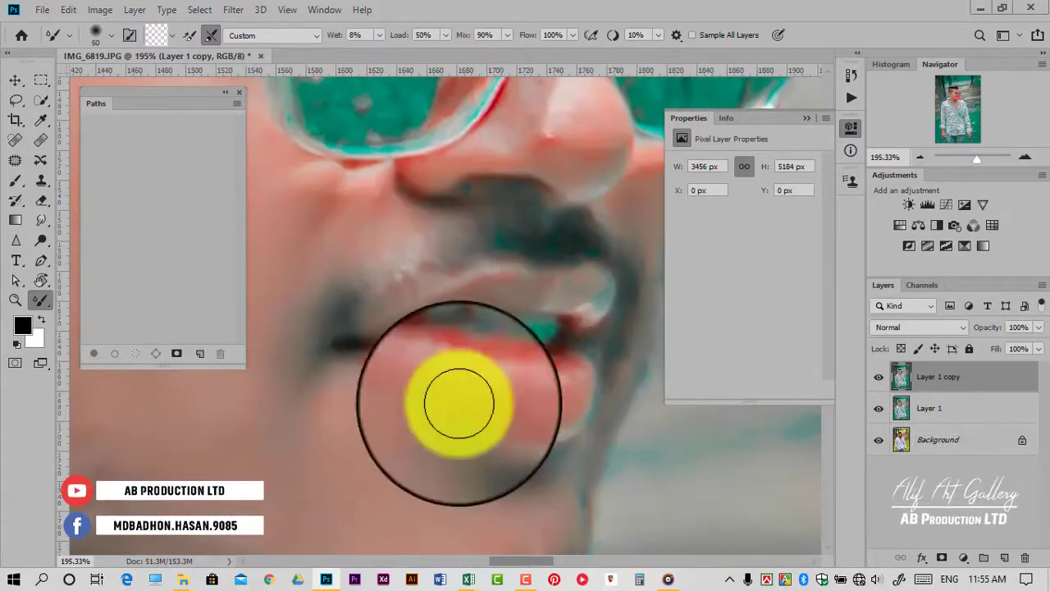
pyautogui.moveTo(696, 581)
pyautogui.mouseDown()
pyautogui.moveTo(504, 394)
pyautogui.moveTo(434, 376)
pyautogui.moveTo(504, 403)
pyautogui.moveTo(563, 382)
pyautogui.moveTo(547, 391)
pyautogui.mouseUp()
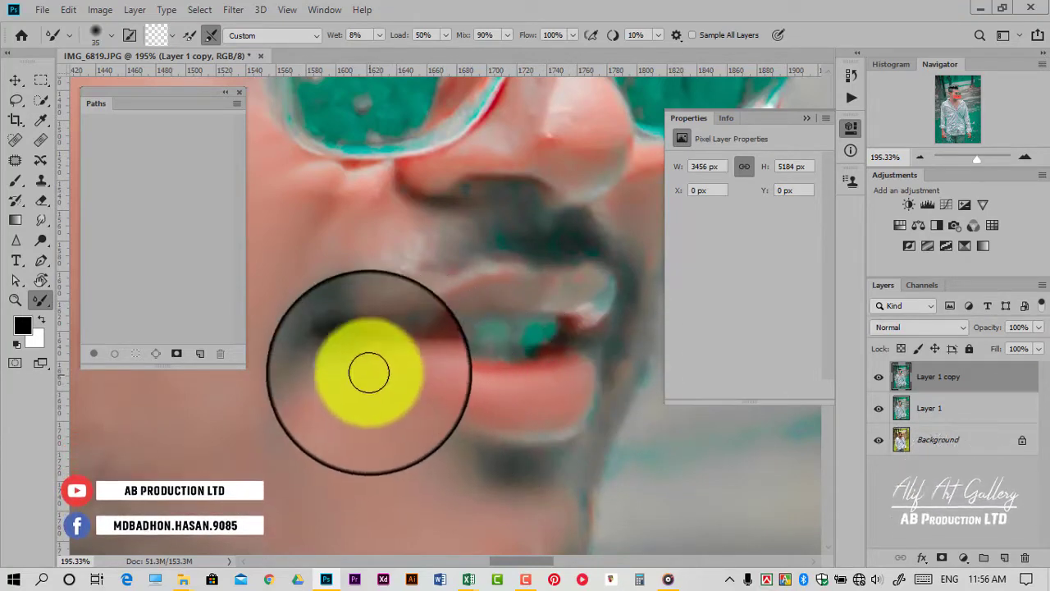
pyautogui.moveTo(369, 374)
pyautogui.mouseDown()
pyautogui.moveTo(534, 427)
pyautogui.moveTo(563, 403)
pyautogui.mouseUp()
pyautogui.scroll(-5, 659, 438)
pyautogui.scroll(-5, 522, 335)
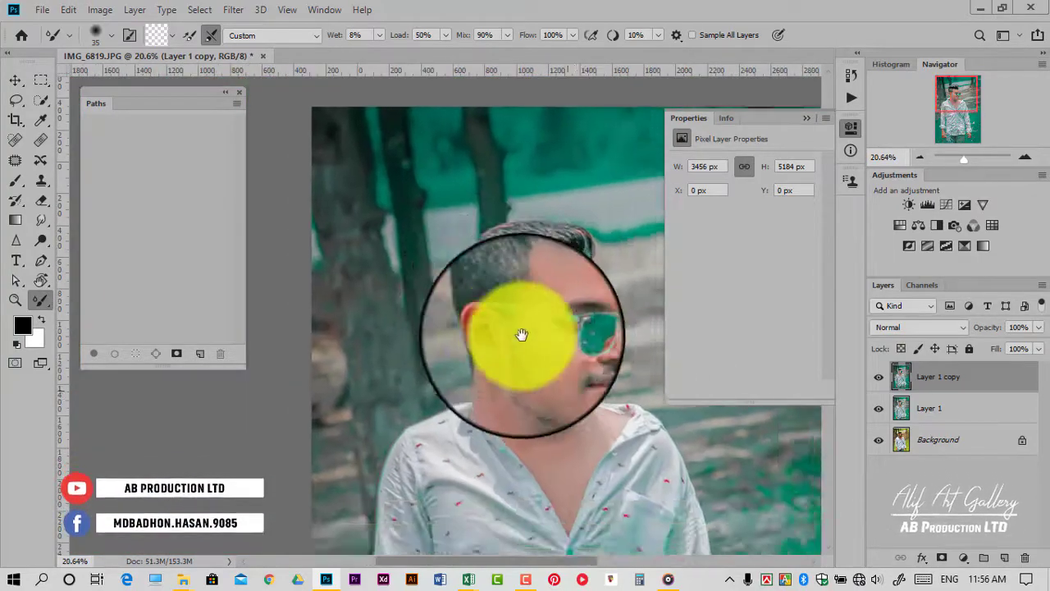
pyautogui.scroll(-3, 522, 335)
# - Place the AB-Logo file as an embedded image in the photo's top-left corner
pyautogui.click(13, 10)
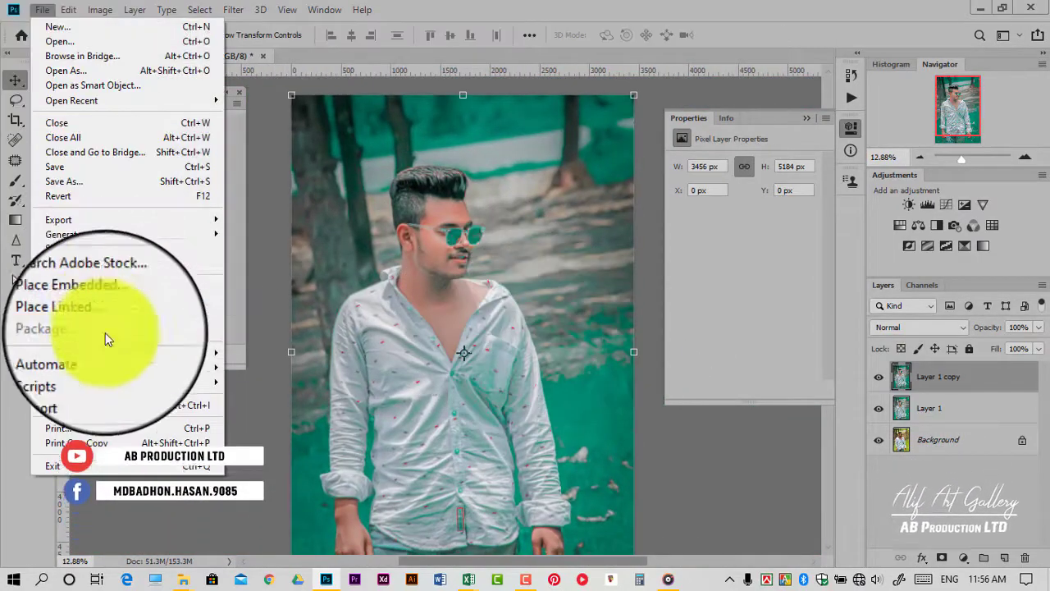
pyautogui.click(50, 284)
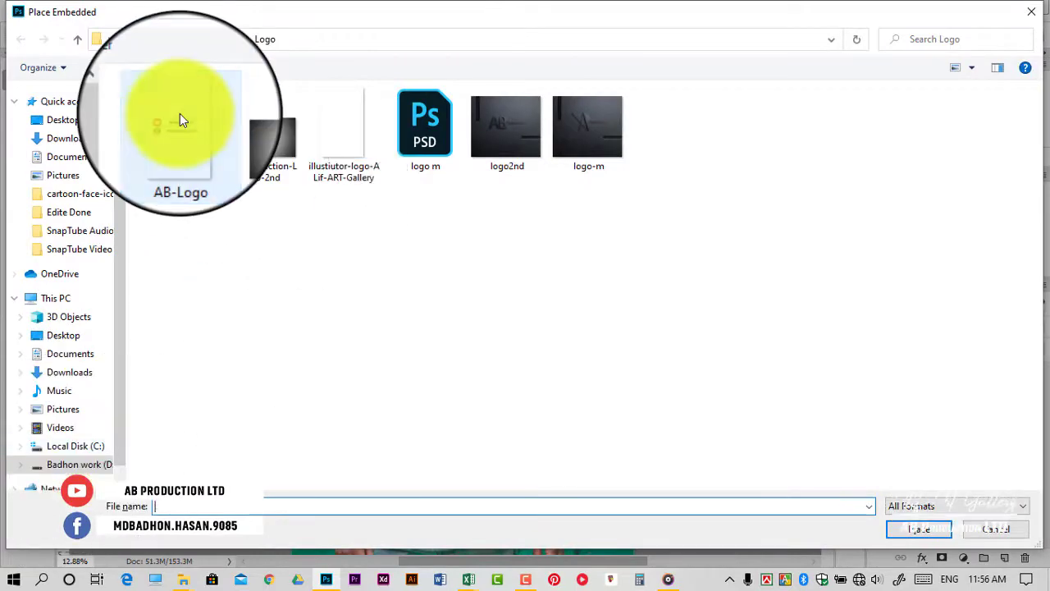
pyautogui.doubleClick(179, 119)
pyautogui.moveTo(464, 300)
pyautogui.mouseDown()
pyautogui.moveTo(387, 227)
pyautogui.moveTo(364, 170)
pyautogui.mouseUp()
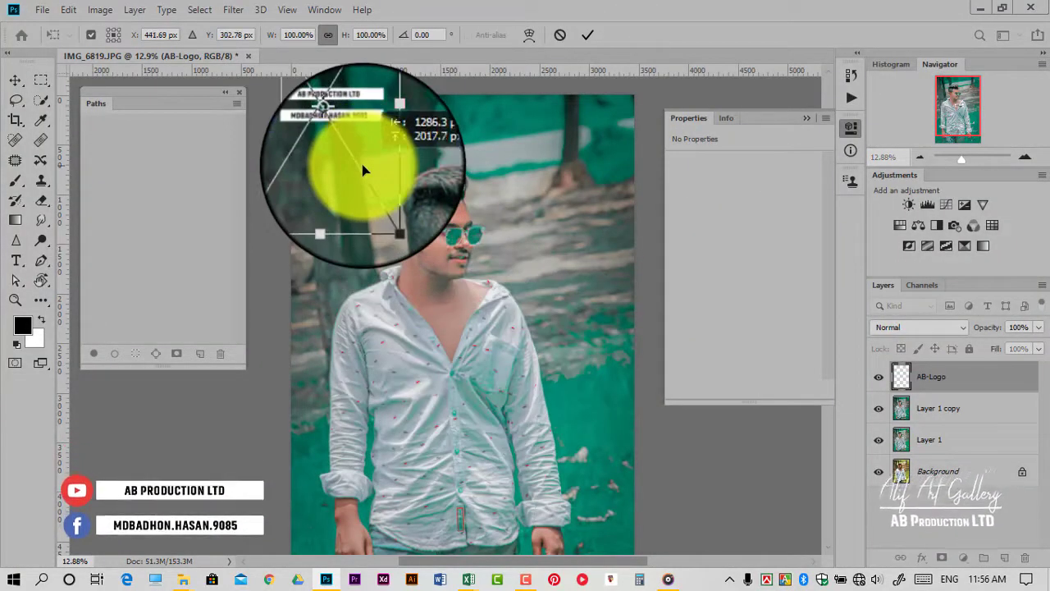
pyautogui.click(587, 34)
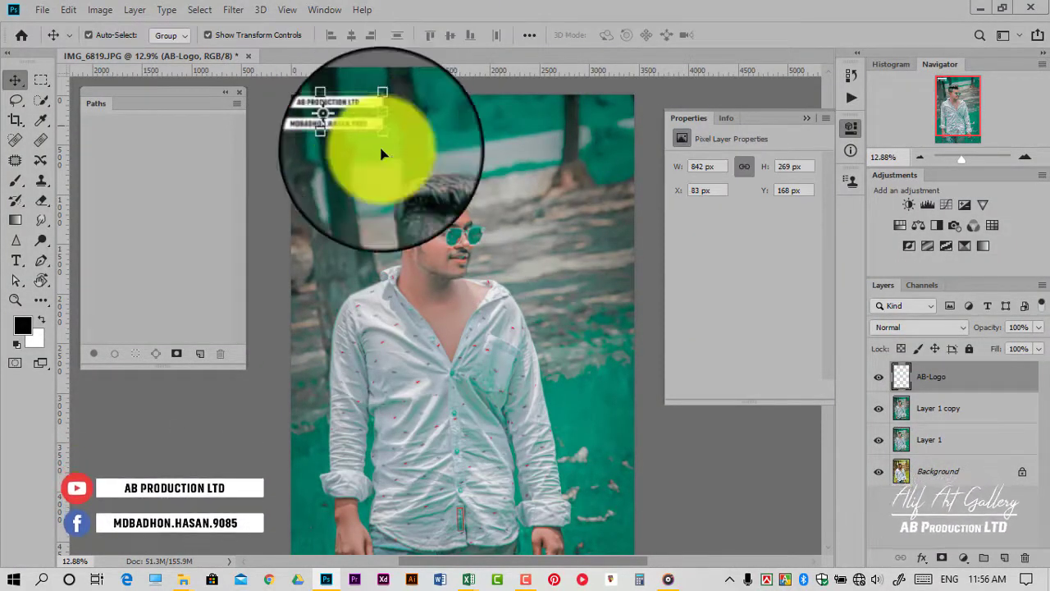
pyautogui.moveTo(366, 127); pyautogui.dragTo(366, 141)
pyautogui.scroll(-3, 464, 312)
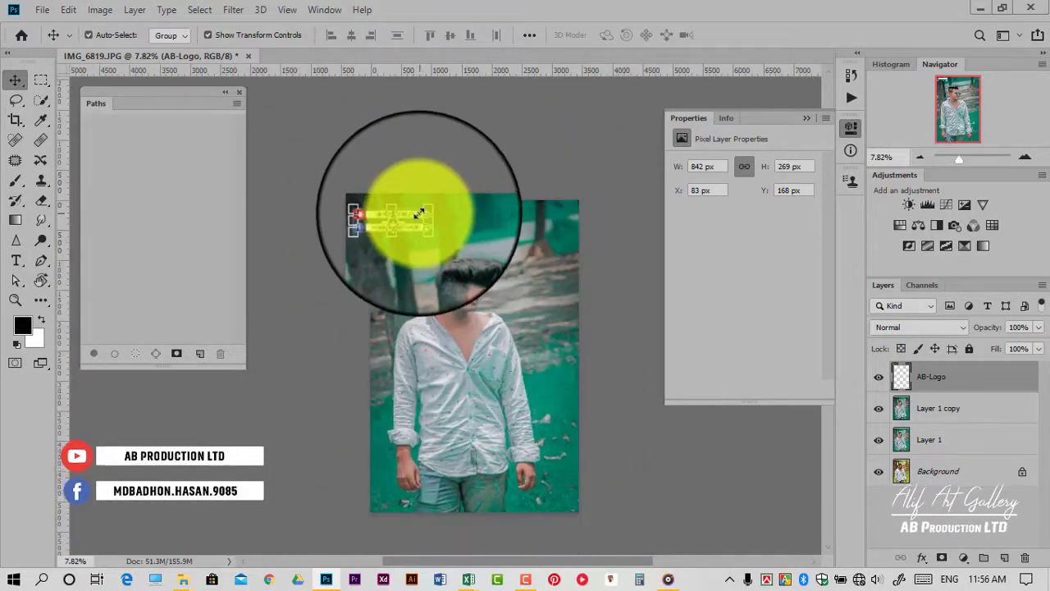
# - Place the illustutor signature logo on the right, merge both logos into the photo, and commit the crop
pyautogui.click(68, 9)
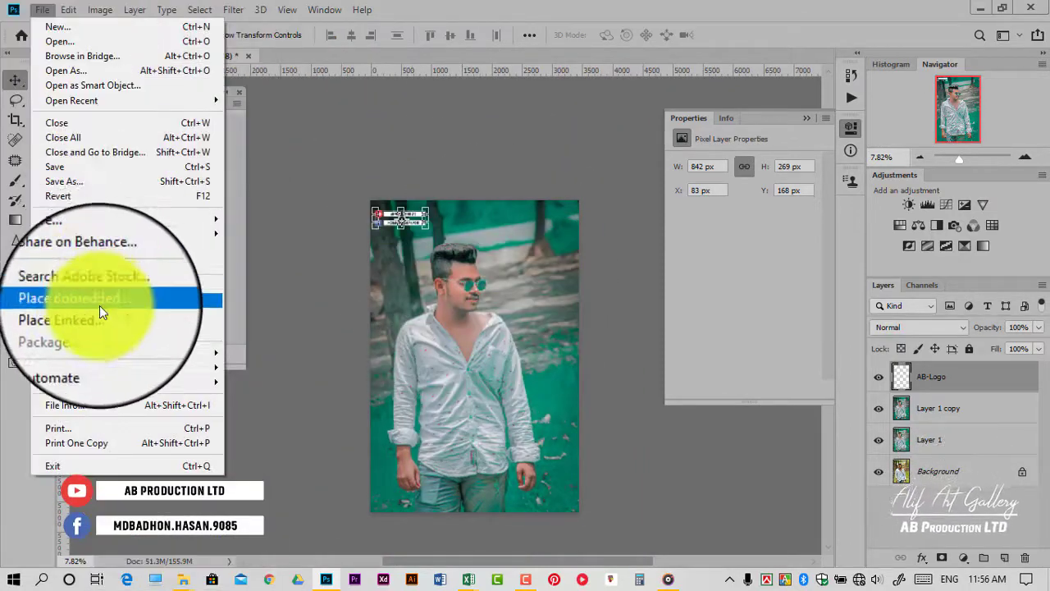
pyautogui.click(99, 299)
pyautogui.doubleClick(321, 139)
pyautogui.moveTo(481, 378); pyautogui.dragTo(552, 371)
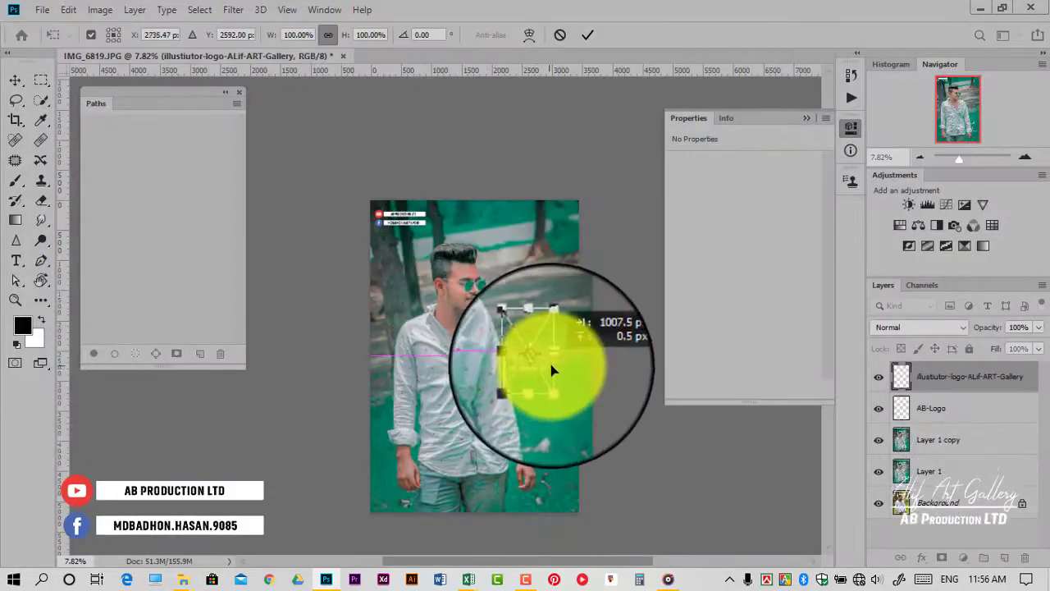
pyautogui.click(588, 35)
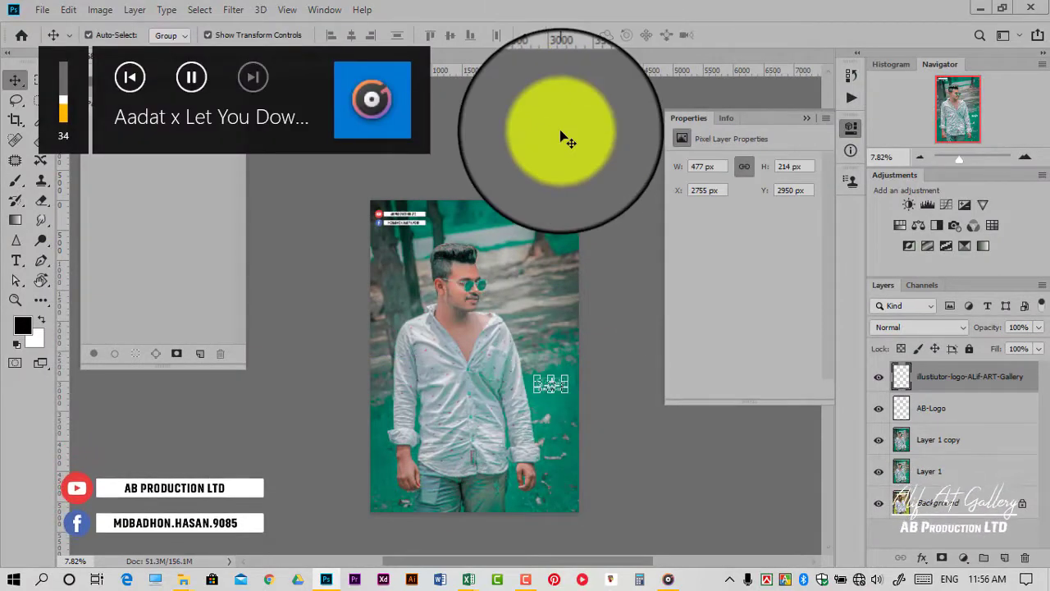
pyautogui.keyDown('shift'); pyautogui.click(936, 440); pyautogui.keyUp('shift')
pyautogui.hotkey('ctrl', 'e')
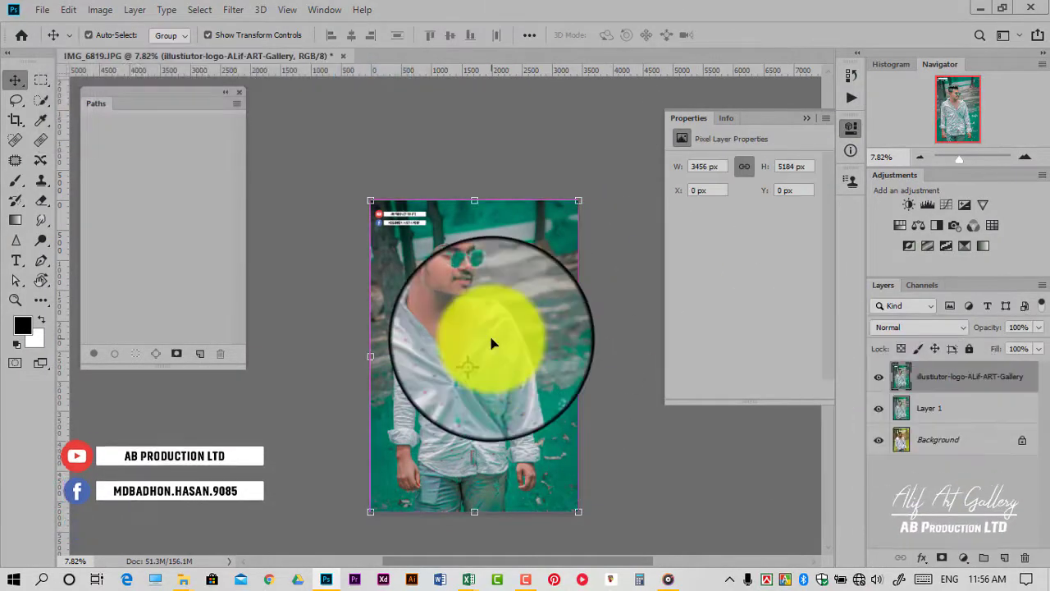
pyautogui.press('Return')
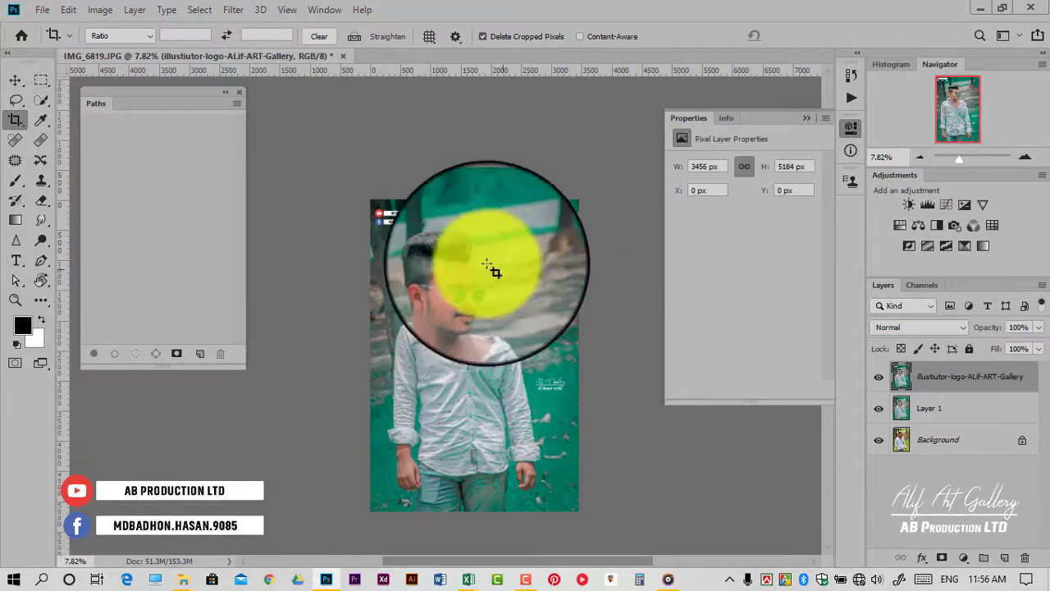
# - Place the orange light-leak PNG from D:\Png Background in Screen mode, enlarged toward the top-right
pyautogui.click(42, 9)
pyautogui.click(154, 337)
pyautogui.click(73, 464)
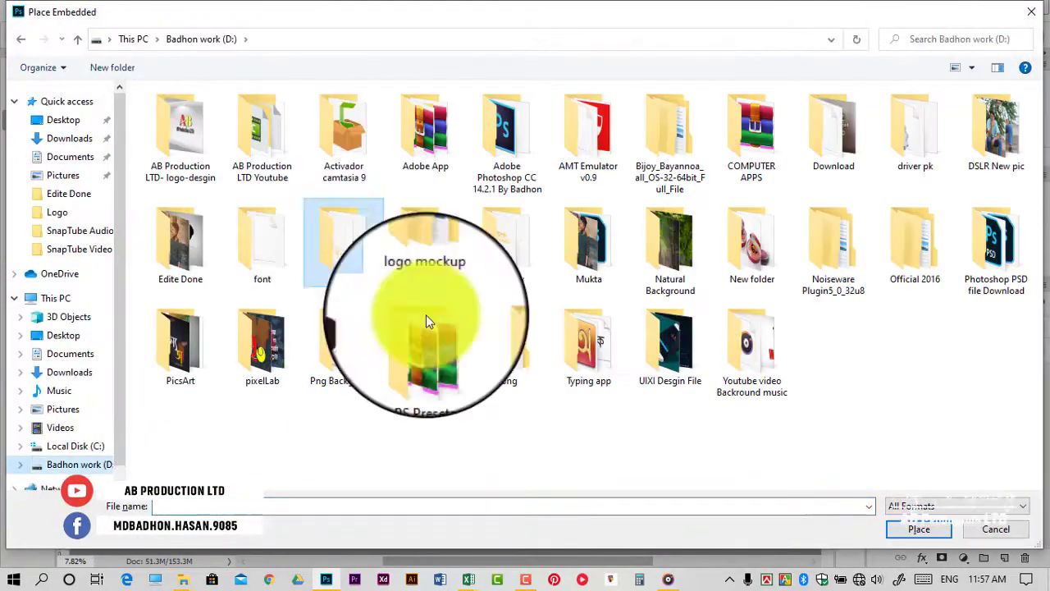
pyautogui.doubleClick(362, 364)
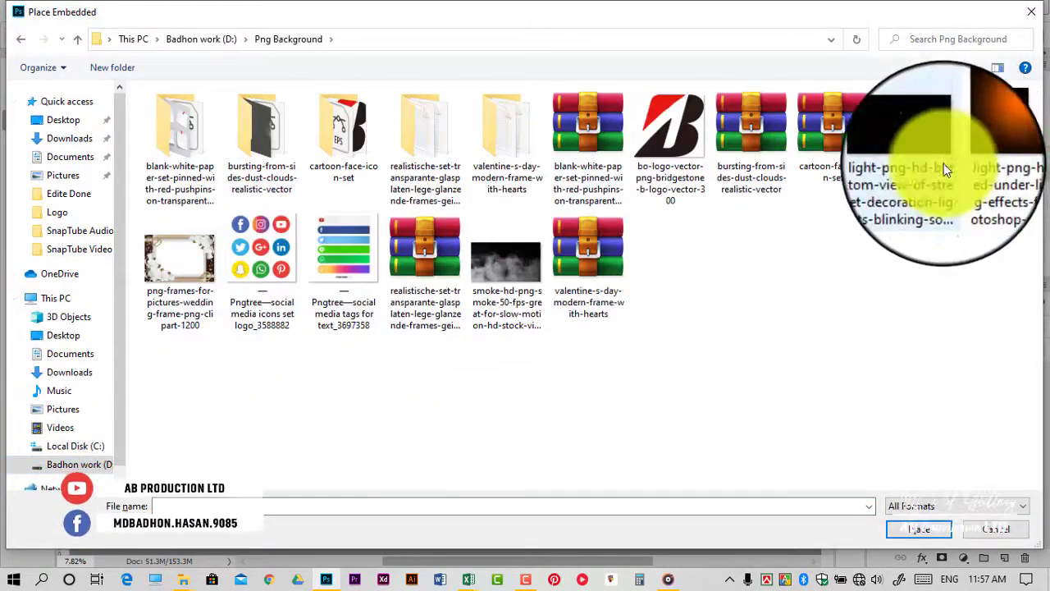
pyautogui.doubleClick(943, 164)
pyautogui.click(924, 337)
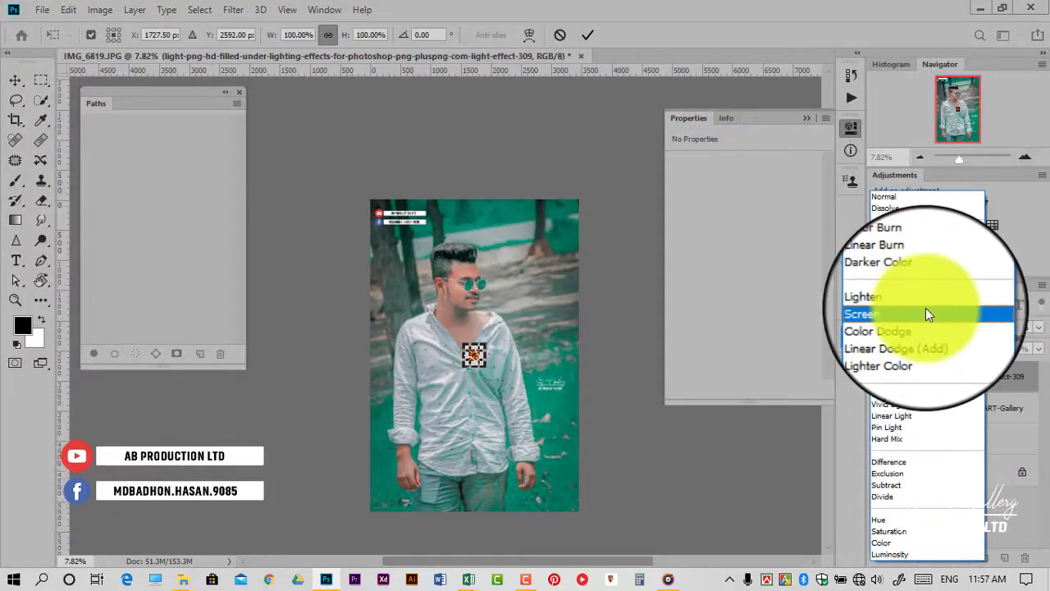
pyautogui.click(925, 314)
pyautogui.moveTo(482, 367); pyautogui.dragTo(598, 500)
pyautogui.moveTo(575, 365)
pyautogui.mouseDown()
pyautogui.moveTo(556, 293)
pyautogui.moveTo(610, 235)
pyautogui.moveTo(597, 257)
pyautogui.mouseUp()
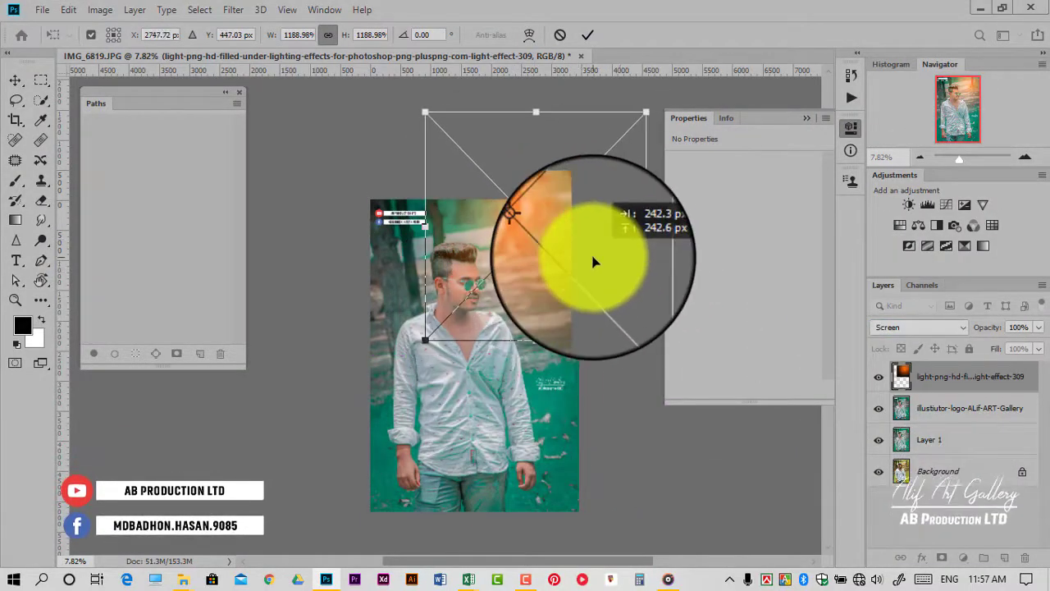
pyautogui.click(588, 34)
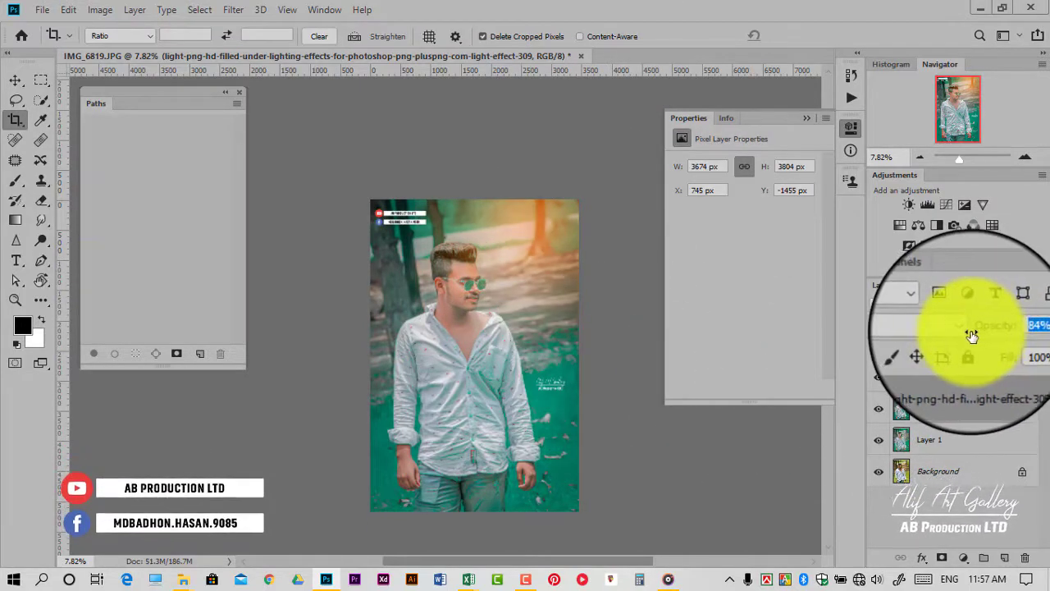
# - Tint the light leak teal (Hue +127), merge all layers, and enable a Stroke layer style
pyautogui.hotkey('ctrl', 'u')
pyautogui.moveTo(815, 218); pyautogui.dragTo(869, 254)
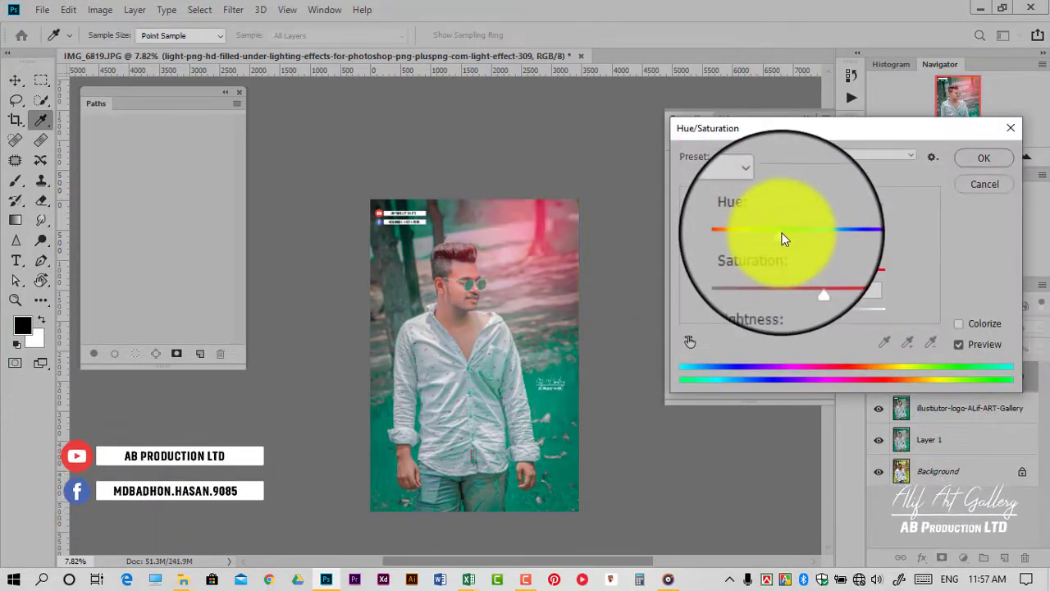
pyautogui.click(984, 158)
pyautogui.click(15, 81)
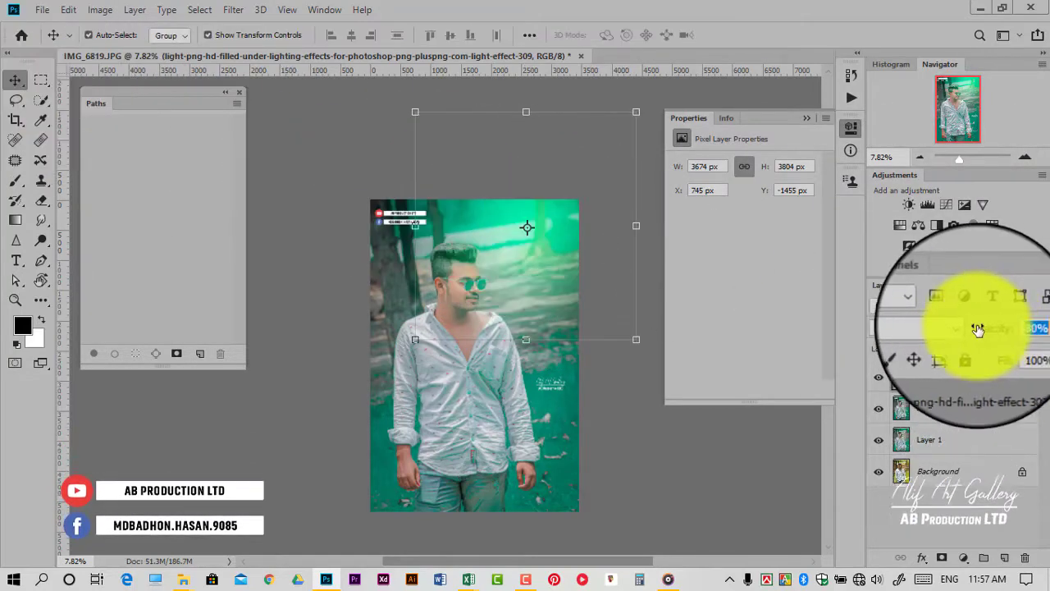
pyautogui.click(959, 389)
pyautogui.keyDown('shift'); pyautogui.click(948, 451); pyautogui.keyUp('shift')
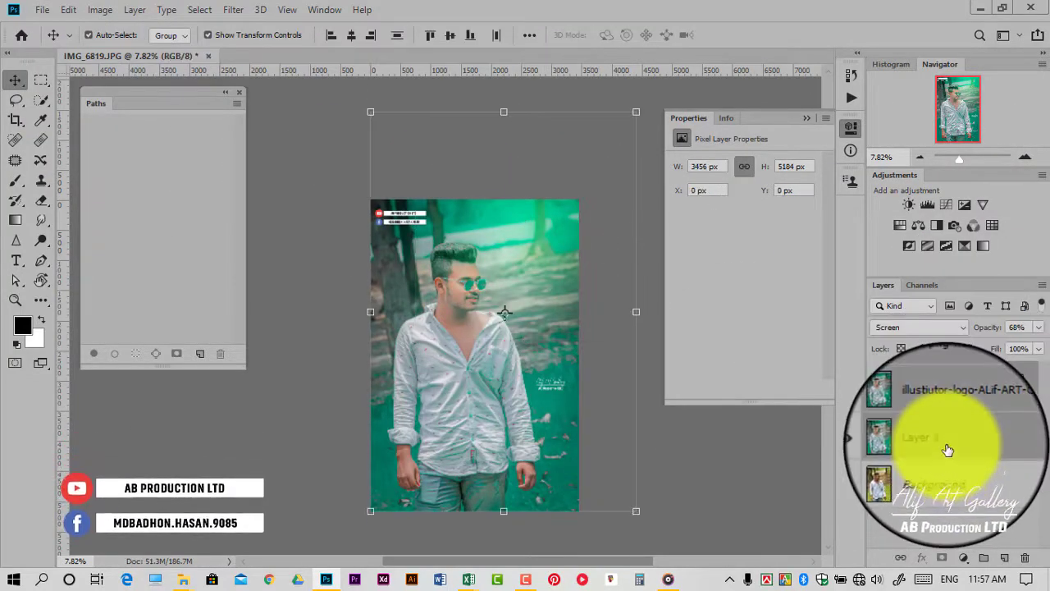
pyautogui.hotkey('ctrl', 'e')
pyautogui.rightClick(952, 373)
pyautogui.click(800, 25)
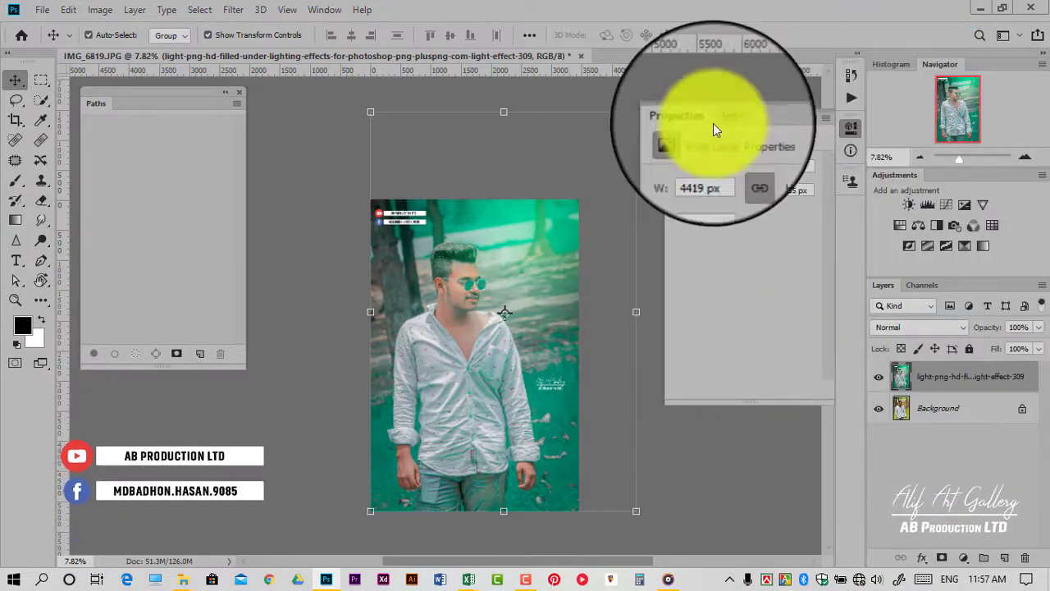
pyautogui.click(425, 315)
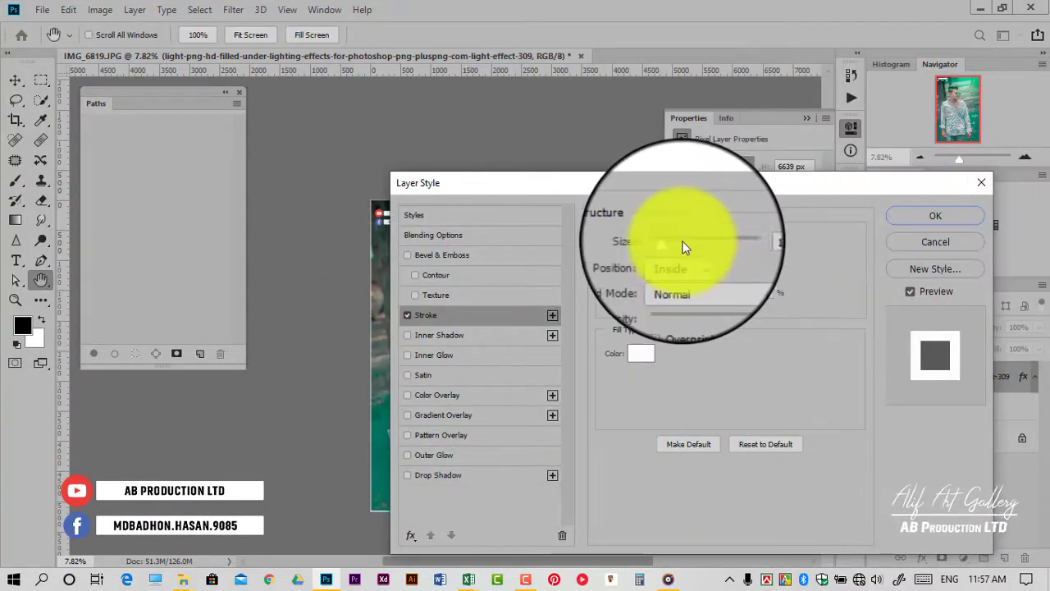
# - Apply the white stroke border and crop the layer to the canvas
pyautogui.click(944, 215)
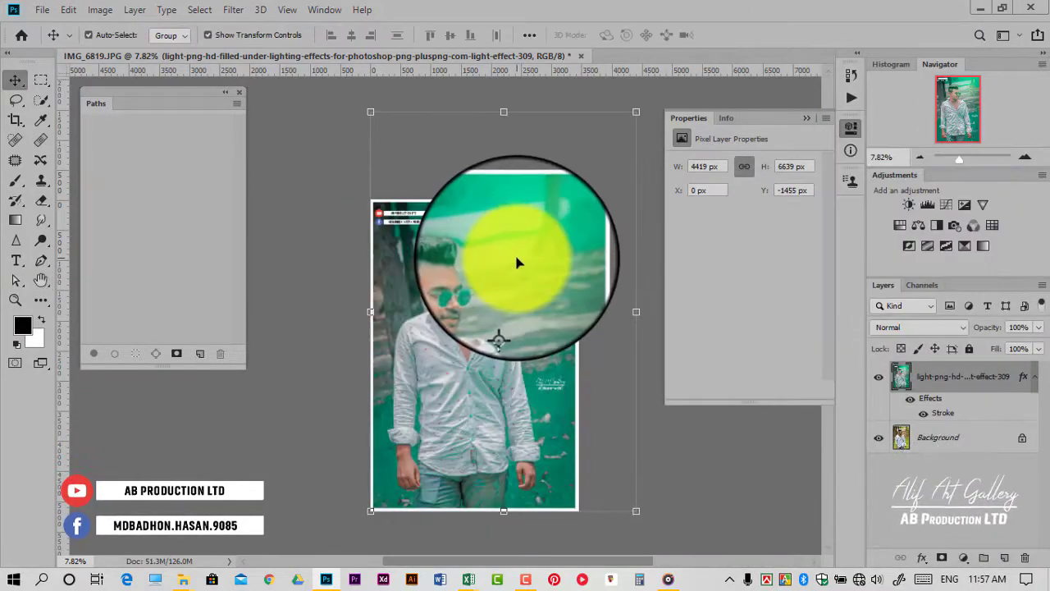
pyautogui.press('c')
pyautogui.press('Return')
# - Sharpen with a High Pass copy of the layer blended in Soft Light
pyautogui.press('v')
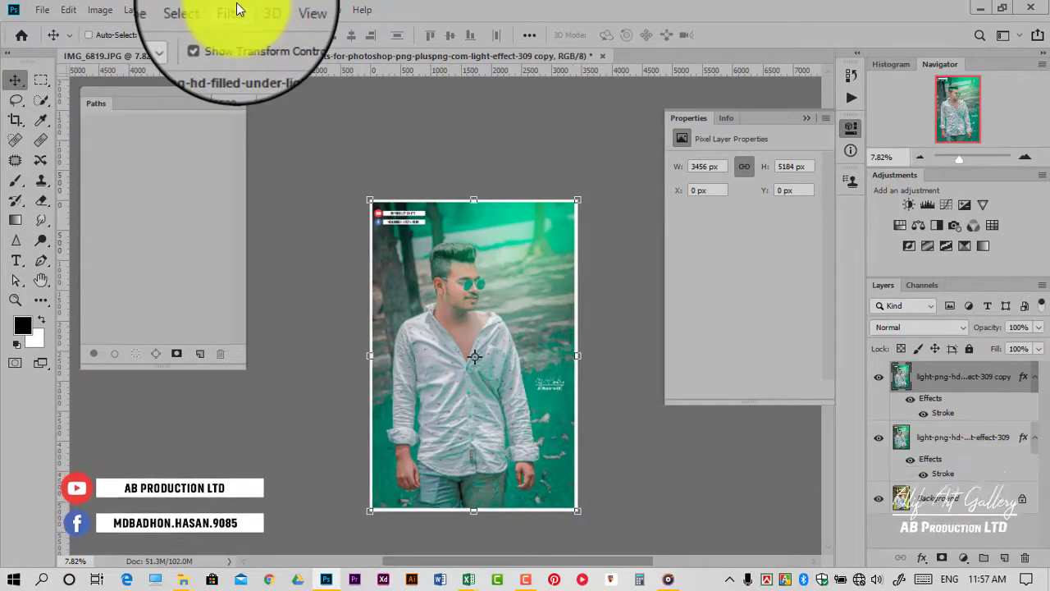
pyautogui.click(233, 9)
pyautogui.click(476, 374)
pyautogui.click(632, 107)
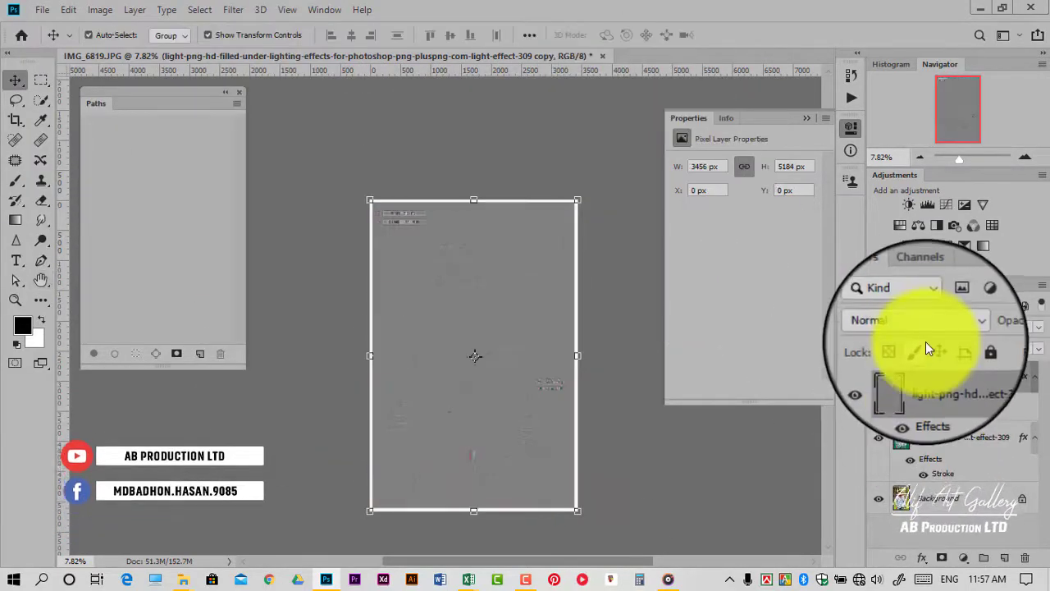
pyautogui.click(923, 328)
pyautogui.click(914, 376)
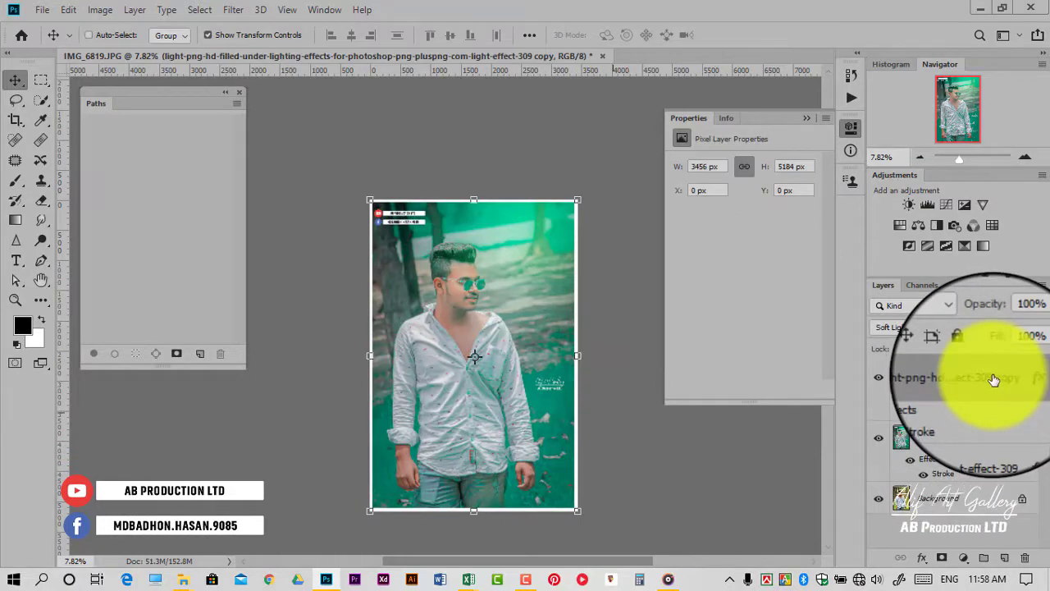
# - Save for Web as a Maximum-quality JPEG into Desktop > AB Photo Editing work and done
pyautogui.hotkey('ctrl', 'alt', 'shift', 's')
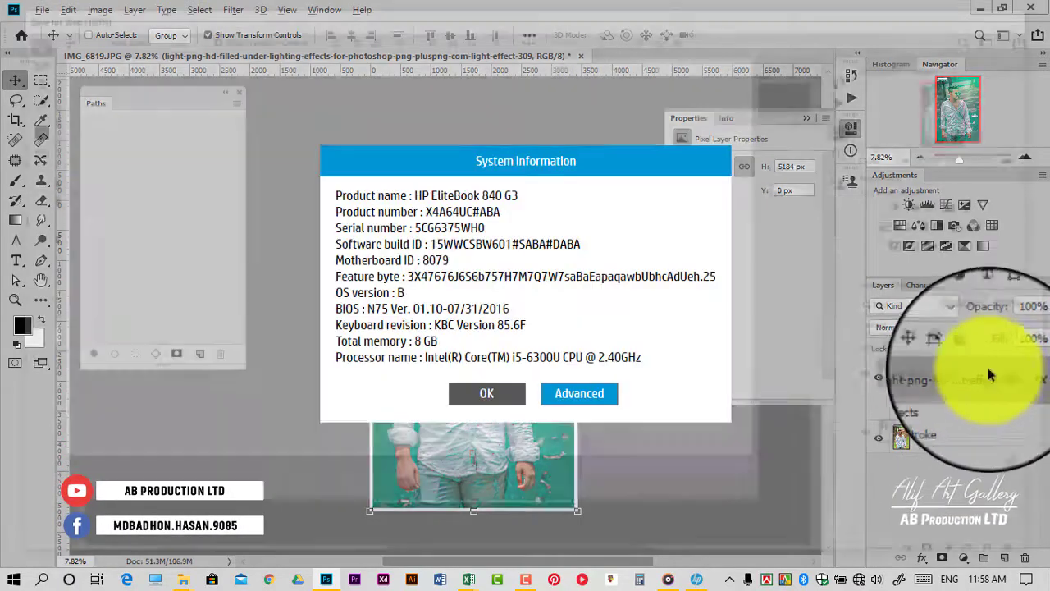
pyautogui.click(484, 394)
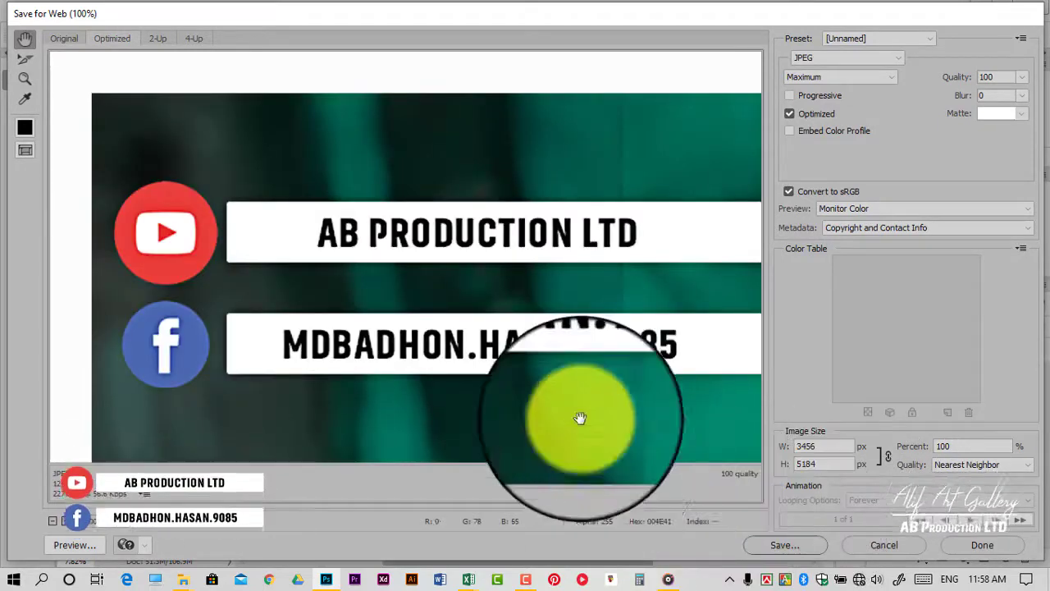
pyautogui.rightClick(533, 525)
pyautogui.click(628, 517)
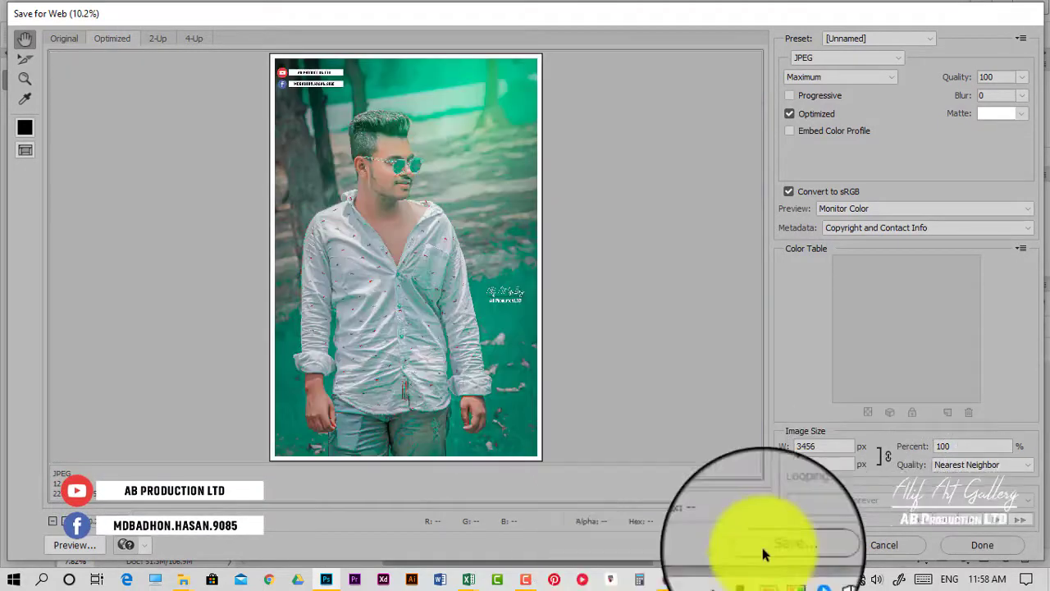
pyautogui.click(798, 545)
pyautogui.click(52, 240)
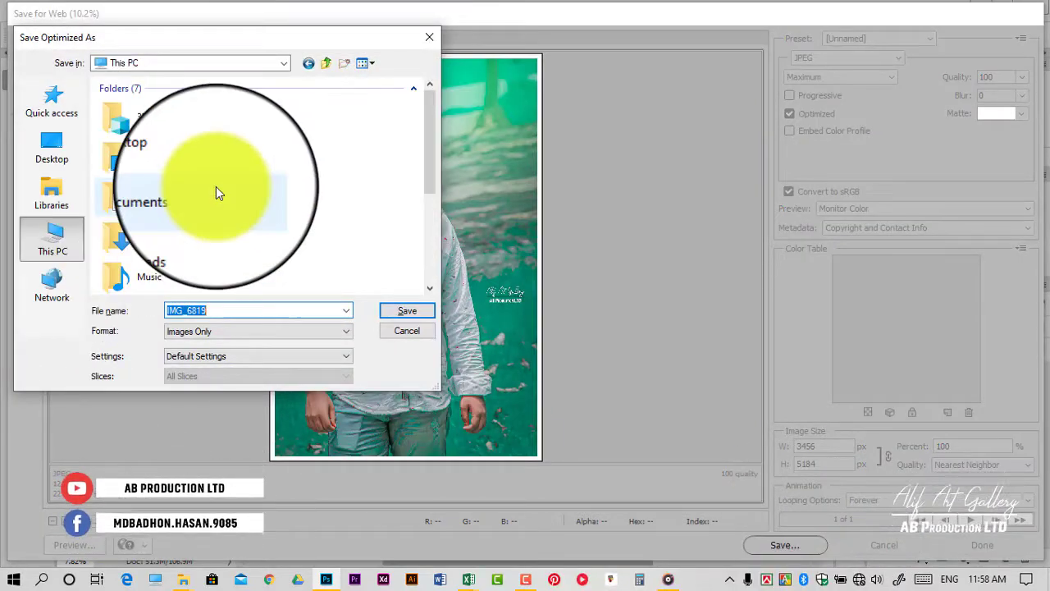
pyautogui.click(203, 158)
pyautogui.doubleClick(203, 158)
pyautogui.doubleClick(123, 153)
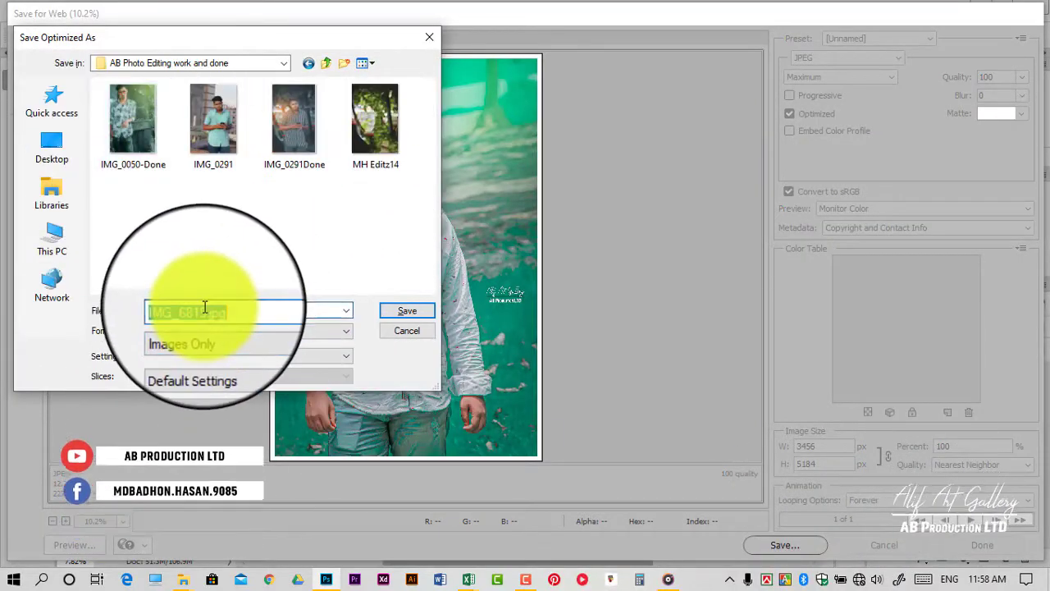
pyautogui.press('Return')
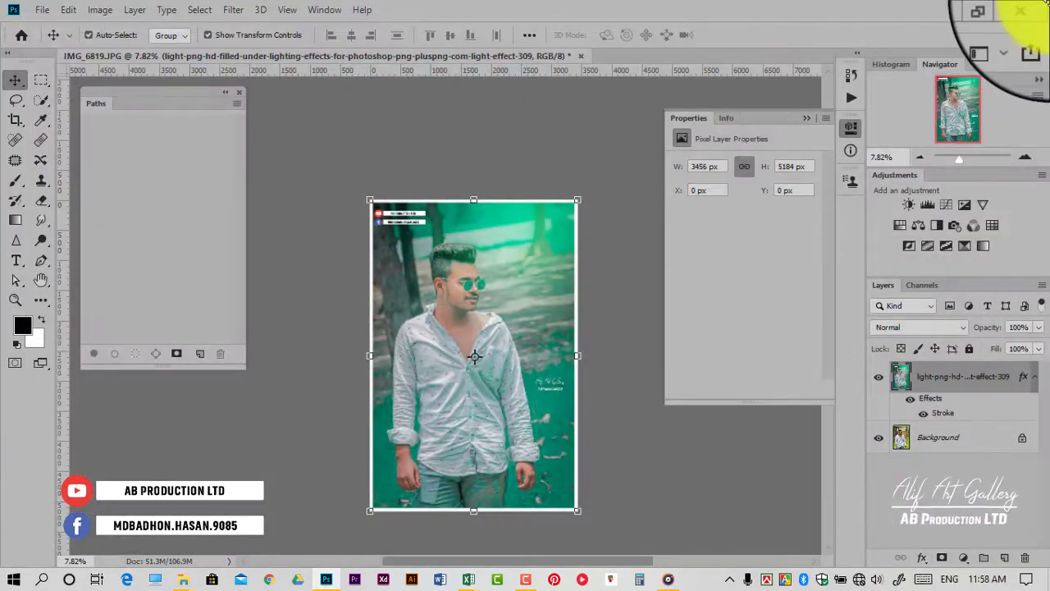
# - Close the portrait document and Photoshop, then refresh the Windows desktop
pyautogui.click(1031, 8)
pyautogui.click(529, 227)
pyautogui.click(1030, 8)
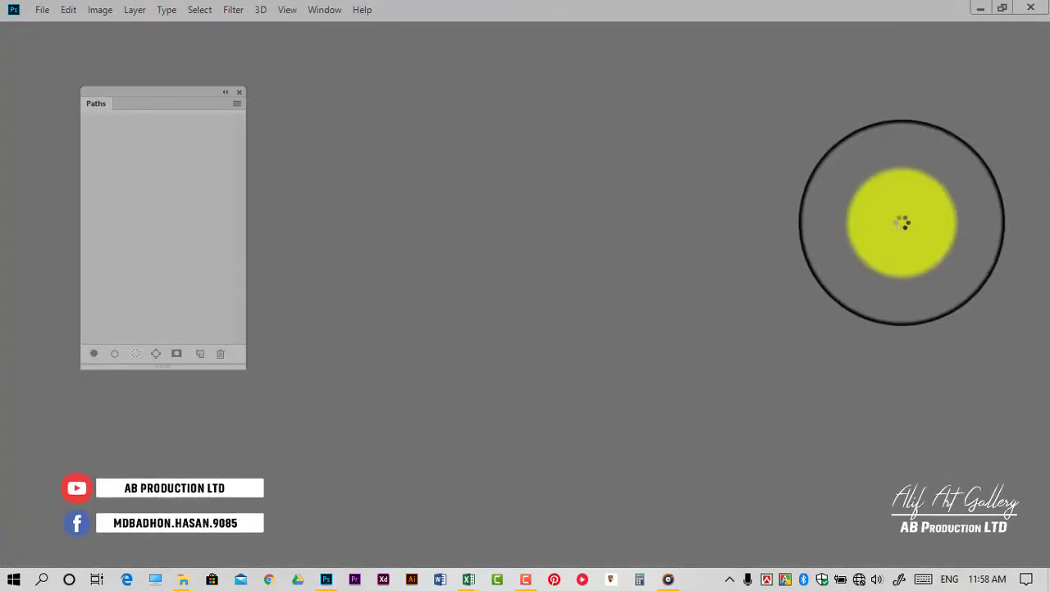
pyautogui.rightClick(569, 160)
pyautogui.click(609, 204)
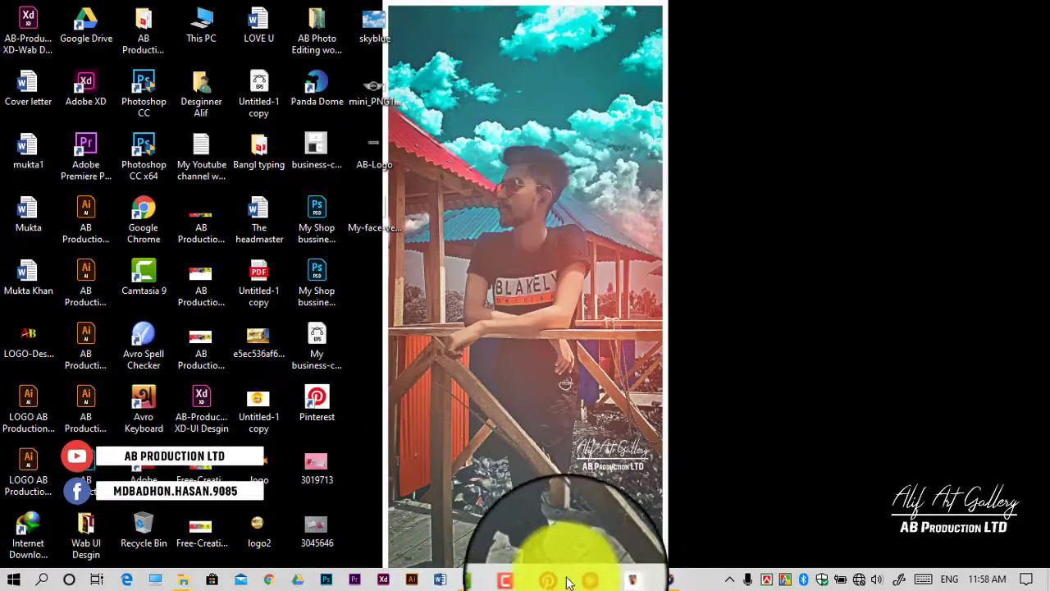